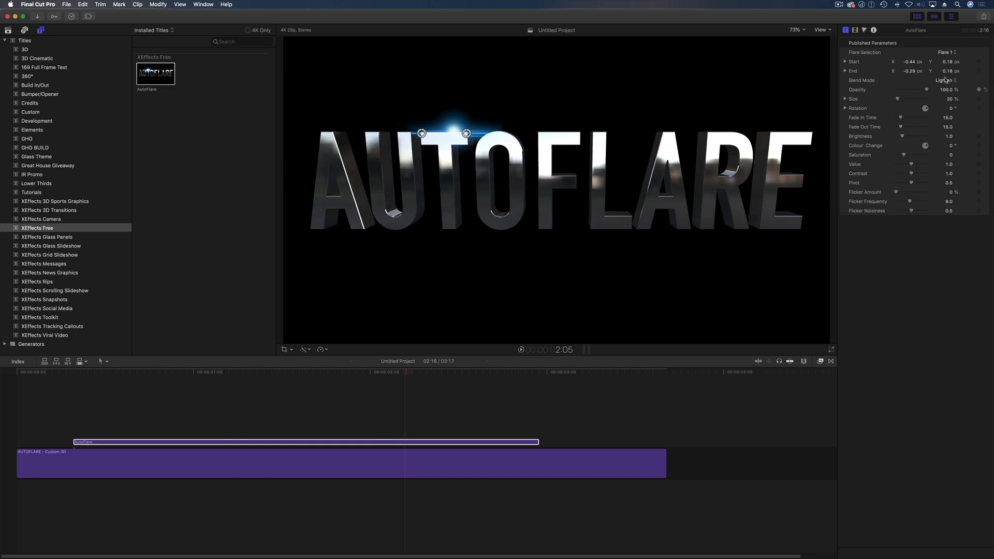
# Switch the flare selection to Flare 8 and on to Flare 7, and shift the flare's end point to about X -0.3, Y 0.19
pyautogui.click(947, 54)
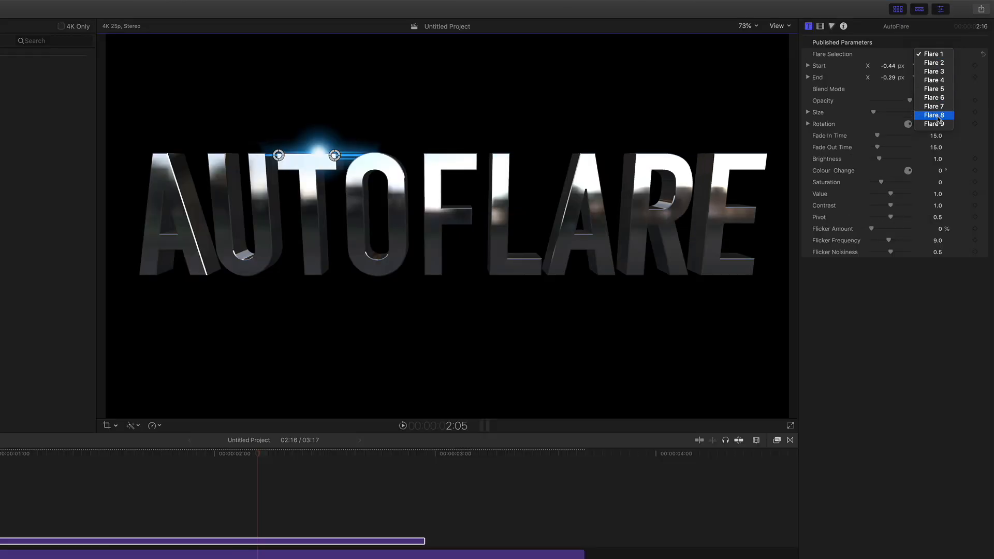
pyautogui.click(938, 115)
pyautogui.click(937, 56)
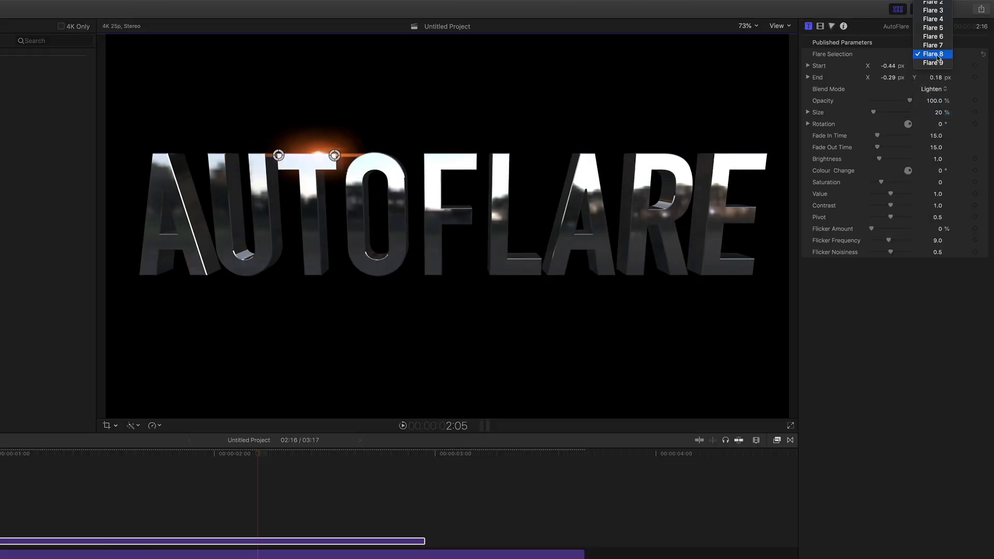
pyautogui.click(934, 45)
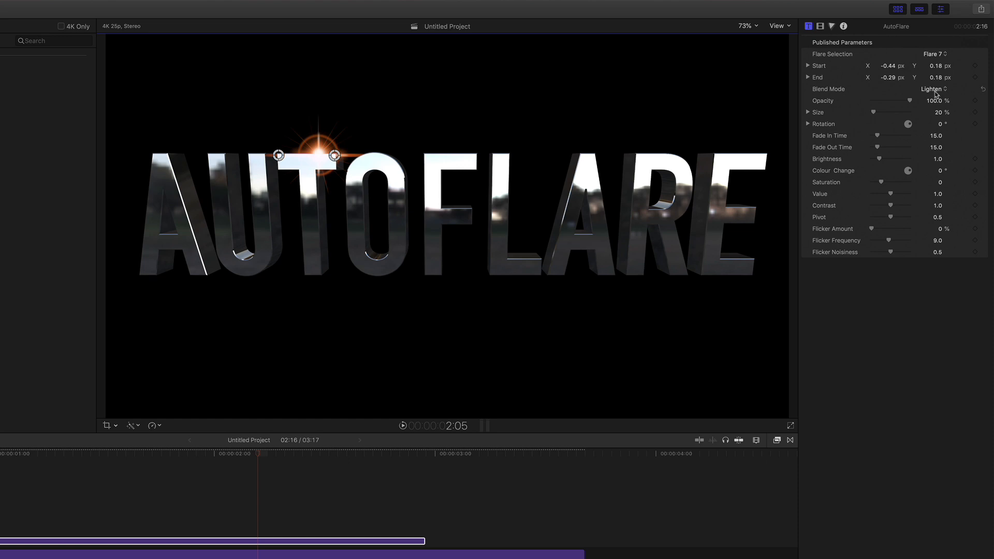
pyautogui.moveTo(334, 155); pyautogui.dragTo(328, 155)
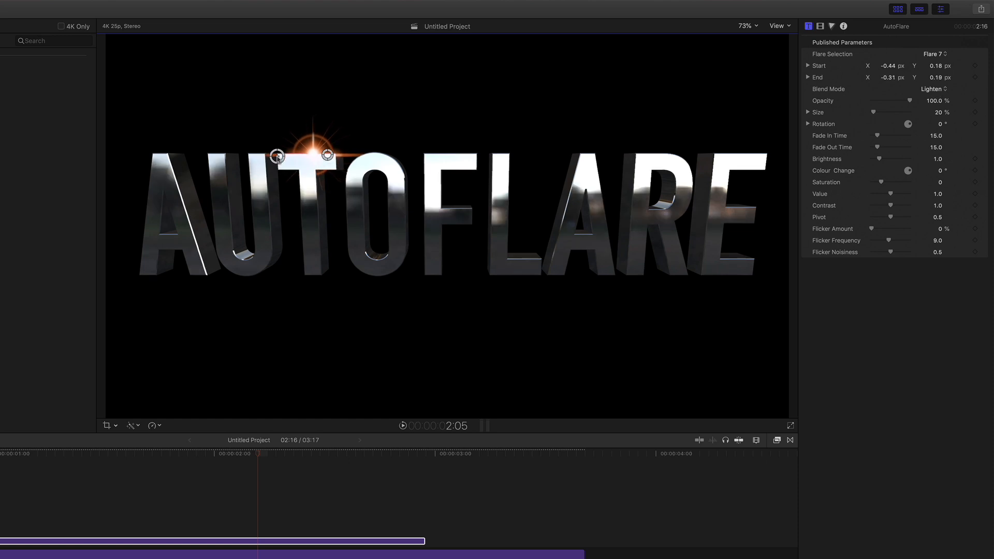
pyautogui.moveTo(327, 156); pyautogui.dragTo(331, 156)
# Try the Stencil Alpha blend mode on the flare and return it to Lighten
pyautogui.click(924, 90)
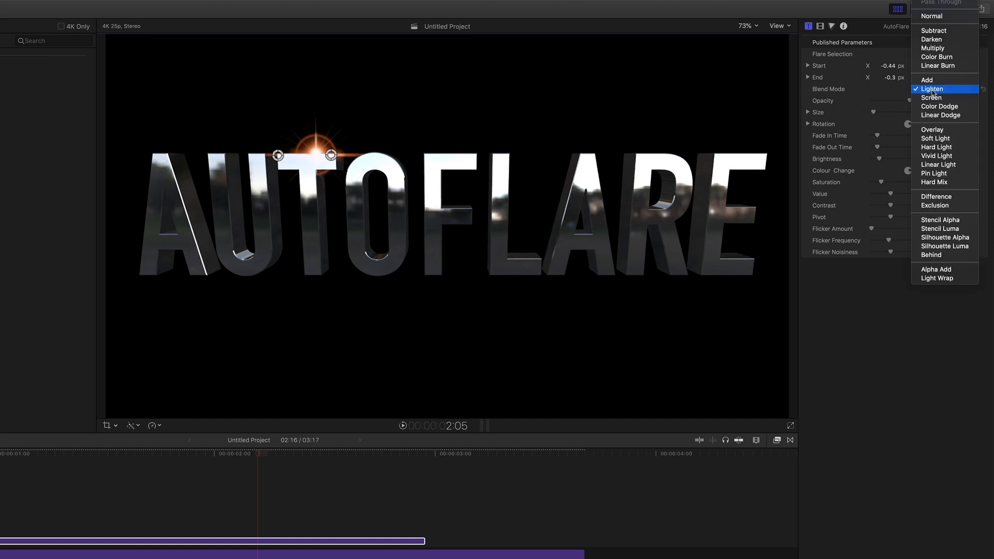
pyautogui.click(940, 220)
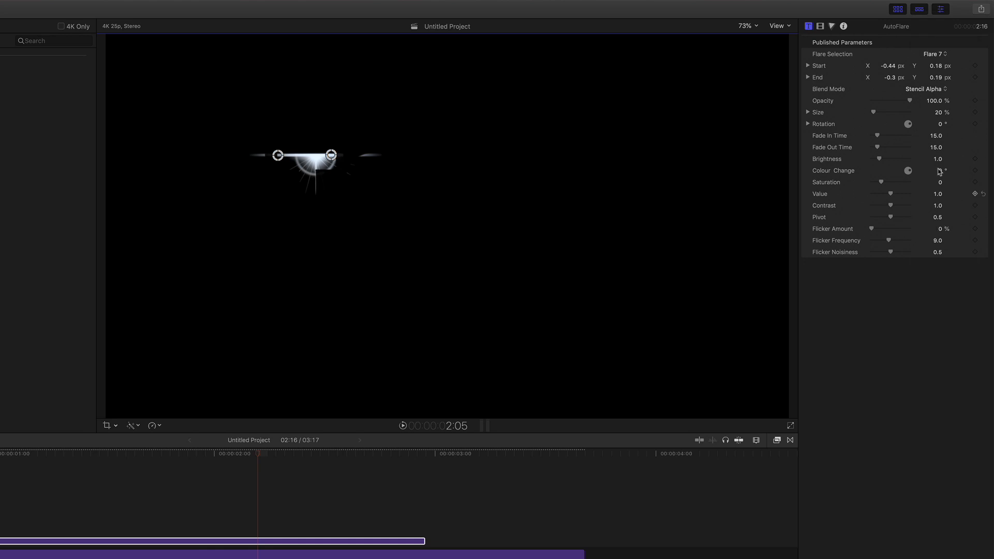
pyautogui.click(940, 89)
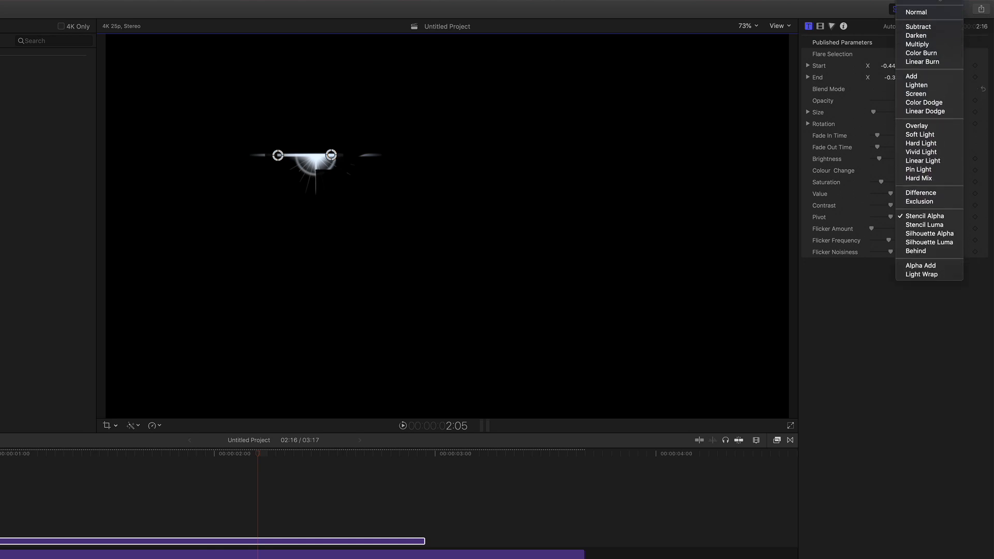
pyautogui.click(936, 86)
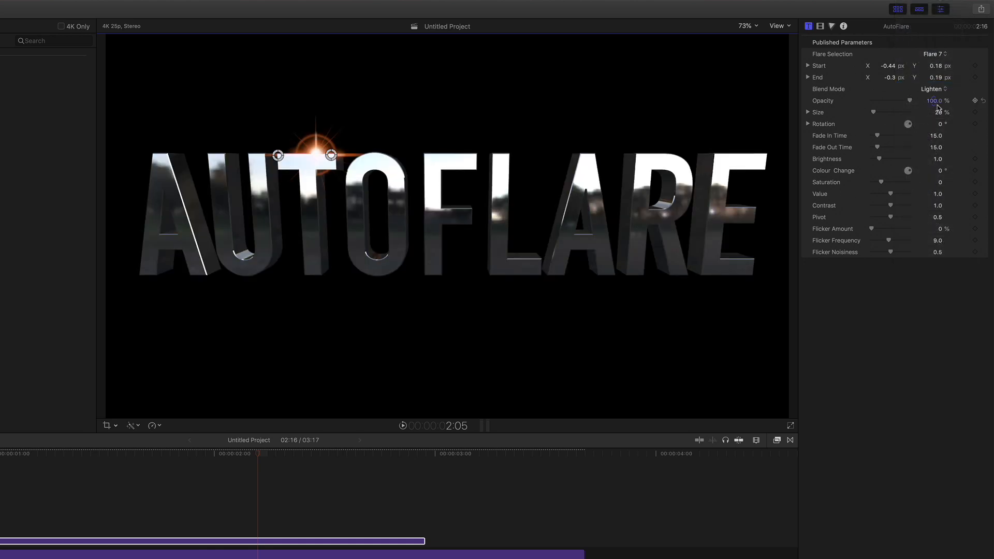
# Set the flare selection to Flare 1 and enlarge the flare's size to 75%
pyautogui.moveTo(940, 116); pyautogui.dragTo(940, 114)
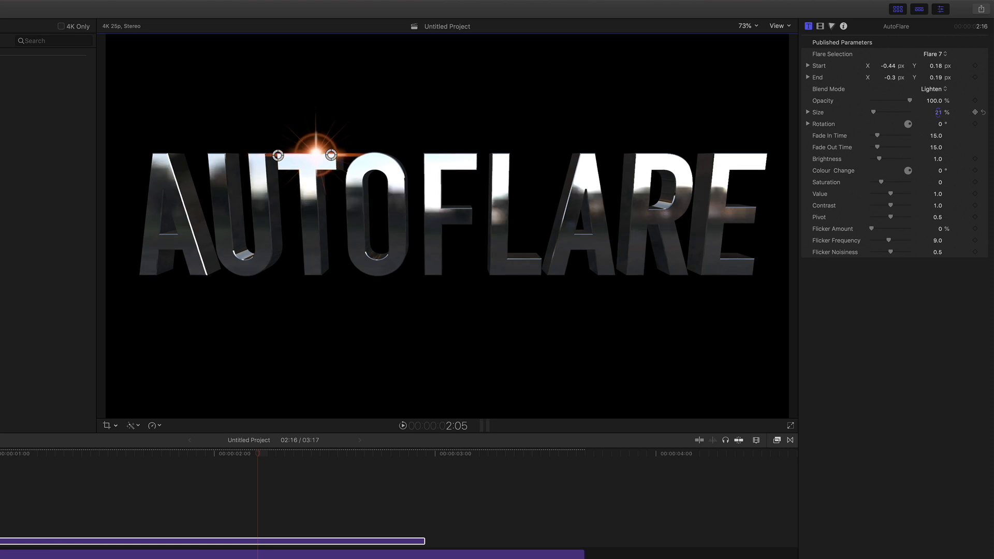
pyautogui.click(934, 55)
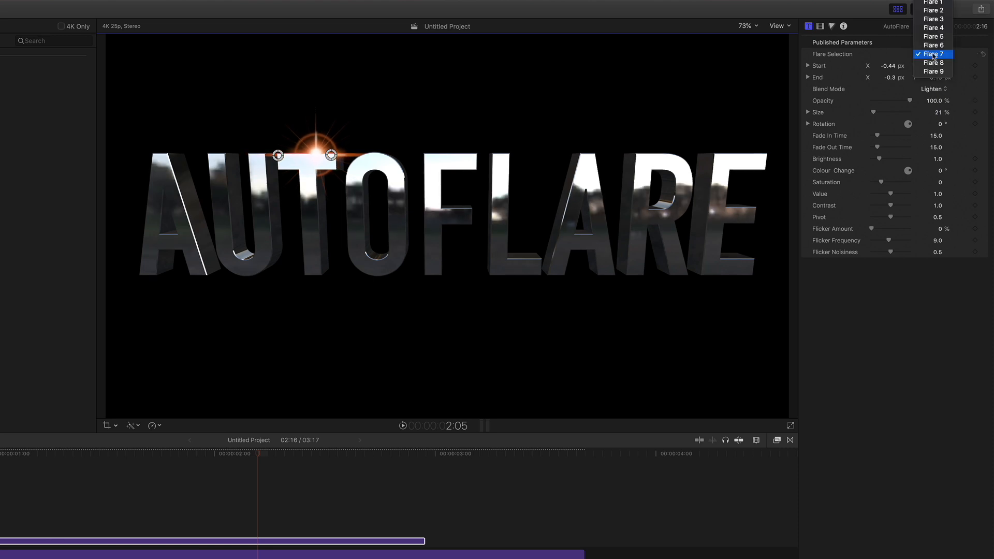
pyautogui.click(937, 3)
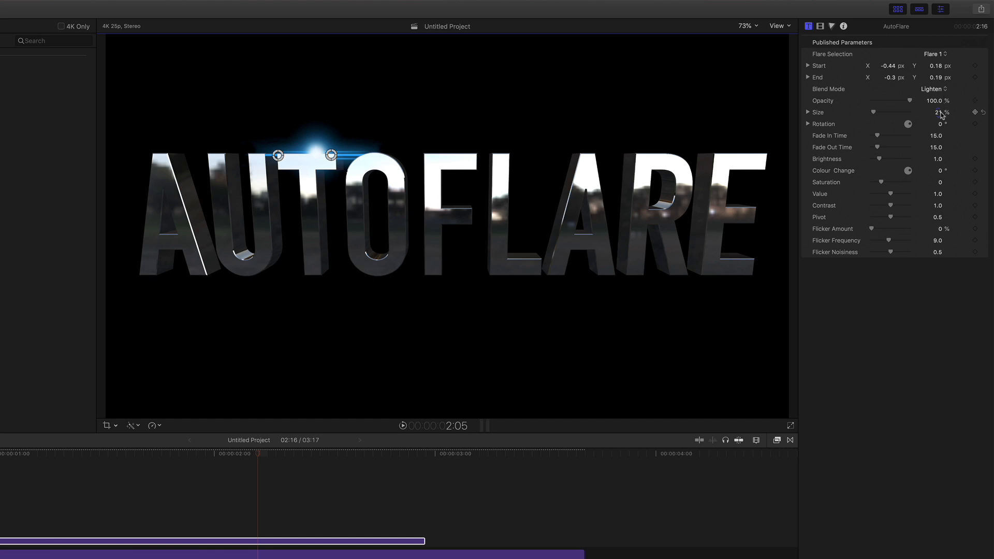
pyautogui.moveTo(939, 116)
pyautogui.mouseDown()
pyautogui.moveTo(940, 95)
pyautogui.moveTo(938, 110)
pyautogui.mouseUp()
# Place the flare's start at the first letter (about X -0.75) and its end at the last letter (about X 0.8), and preview the animation
pyautogui.moveTo(278, 155); pyautogui.dragTo(156, 156)
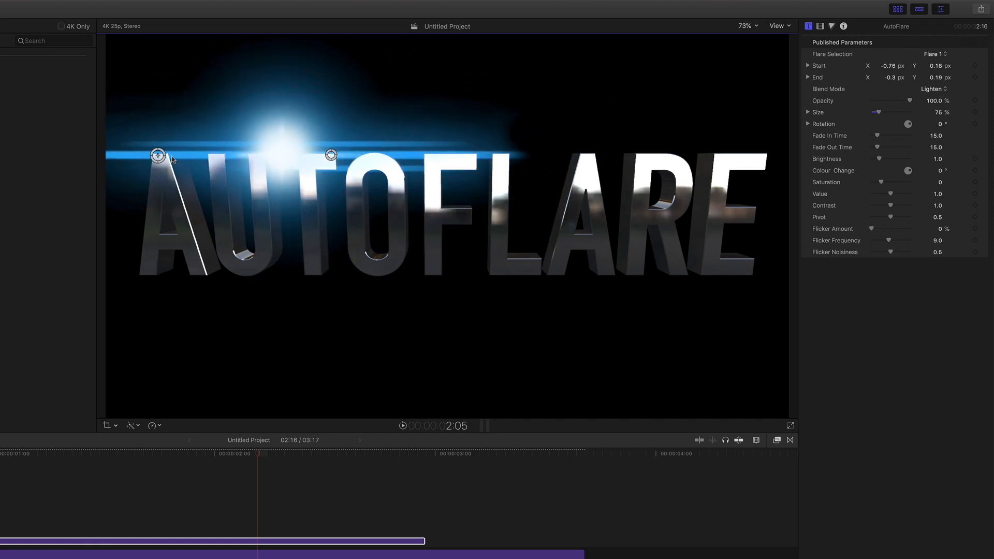
pyautogui.moveTo(332, 155); pyautogui.dragTo(753, 156)
pyautogui.press('Home')
pyautogui.press('space')
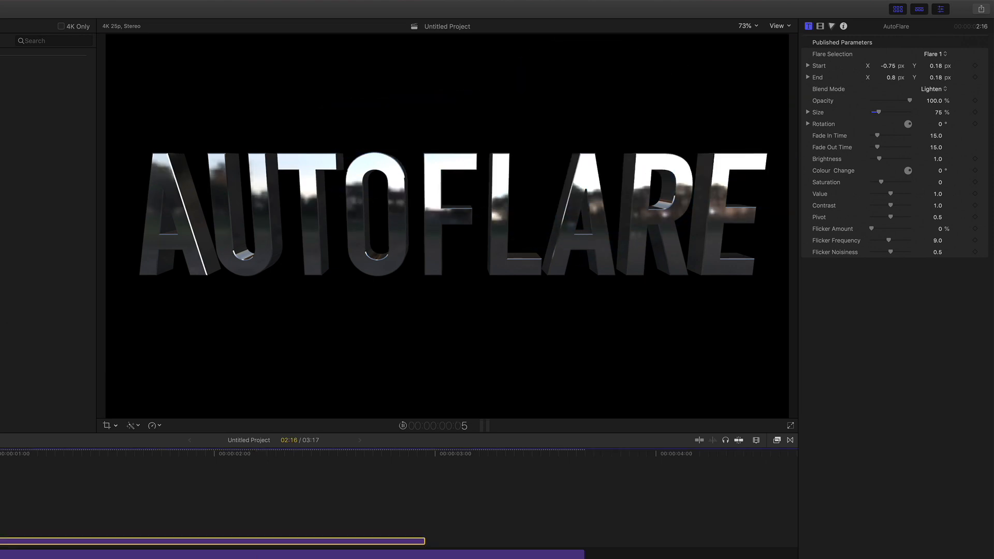
pyautogui.press('space')
pyautogui.moveTo(134, 454); pyautogui.dragTo(96, 455)
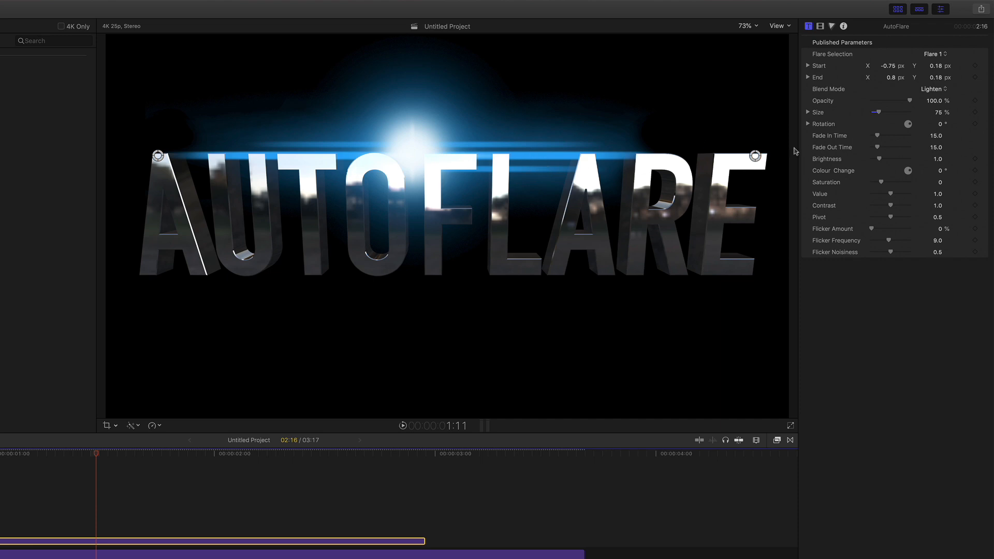
# Choose Flare 2 and set its colour change to 23°, saturation to 3.0 and value to 0.8
pyautogui.click(932, 55)
pyautogui.click(934, 63)
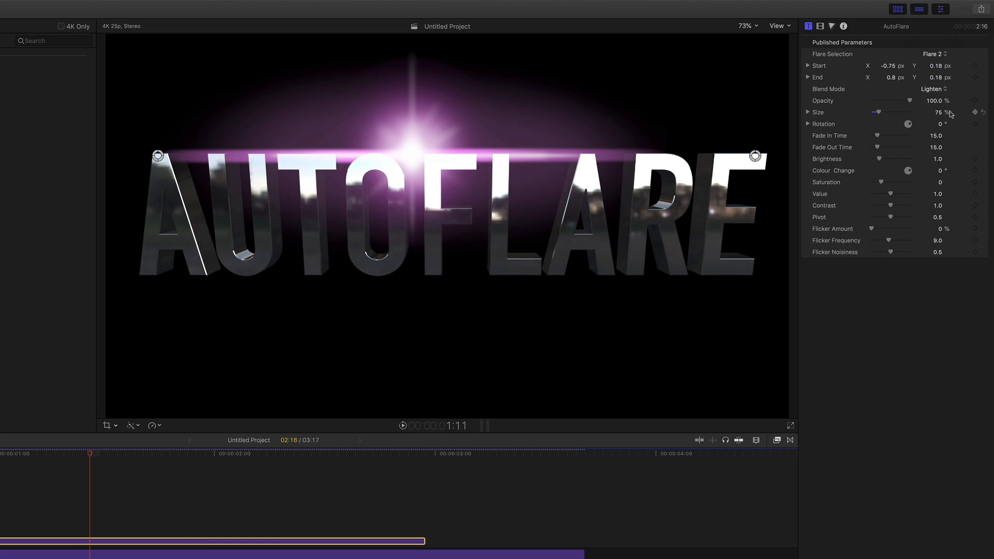
pyautogui.moveTo(941, 125); pyautogui.dragTo(938, 127)
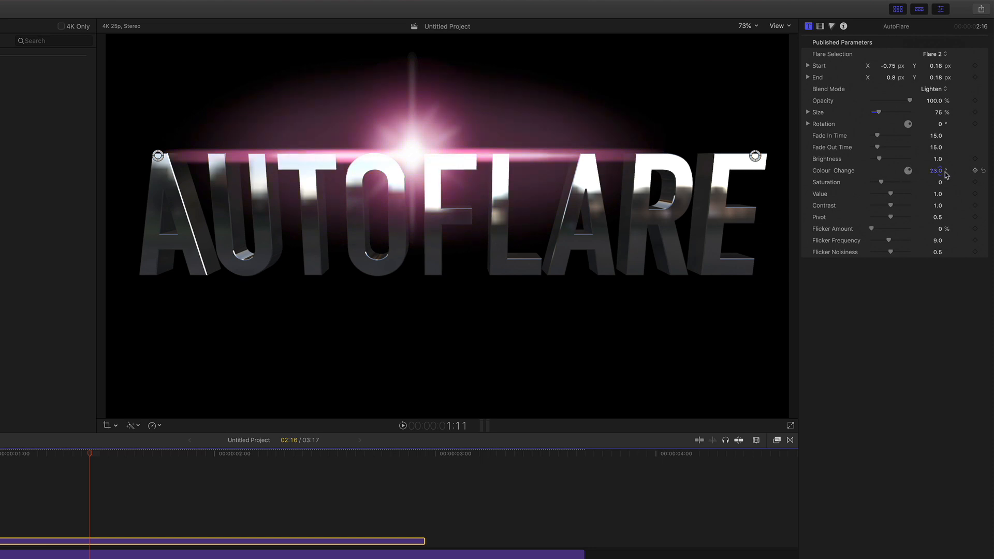
pyautogui.moveTo(939, 185)
pyautogui.mouseDown()
pyautogui.moveTo(938, 174)
pyautogui.moveTo(951, 198)
pyautogui.mouseUp()
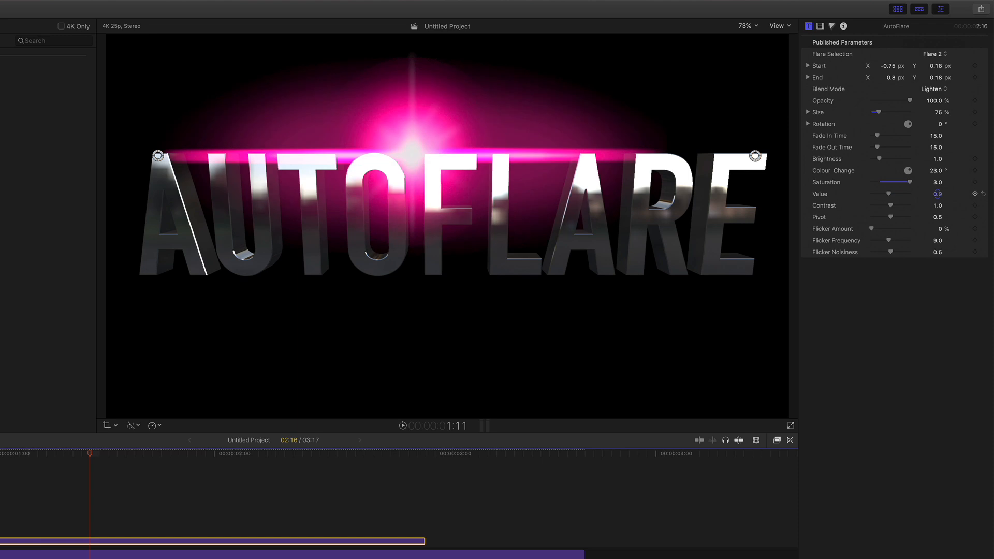
# Switch to Flare 4, set the flicker amount to 62.77%, and preview the flickering flare across the title
pyautogui.click(935, 54)
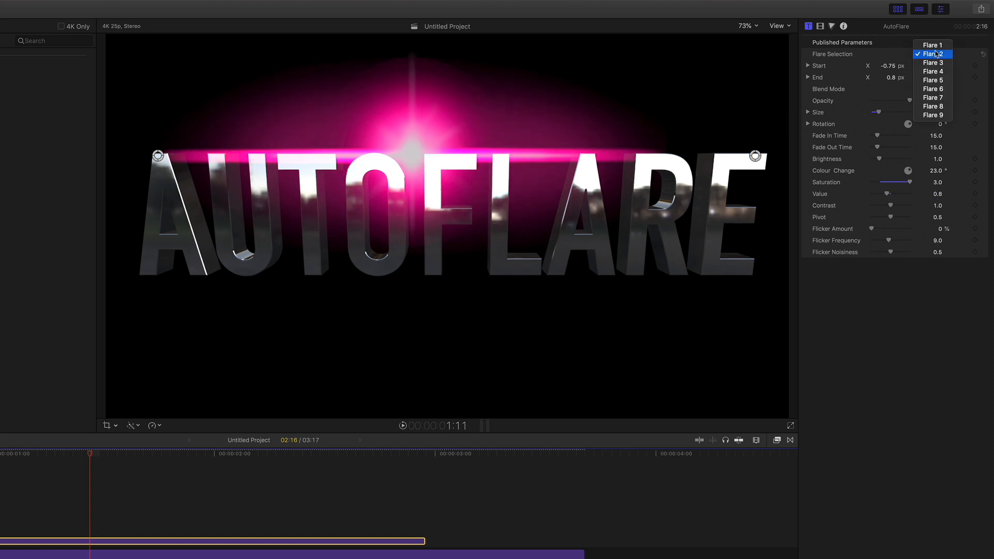
pyautogui.click(932, 71)
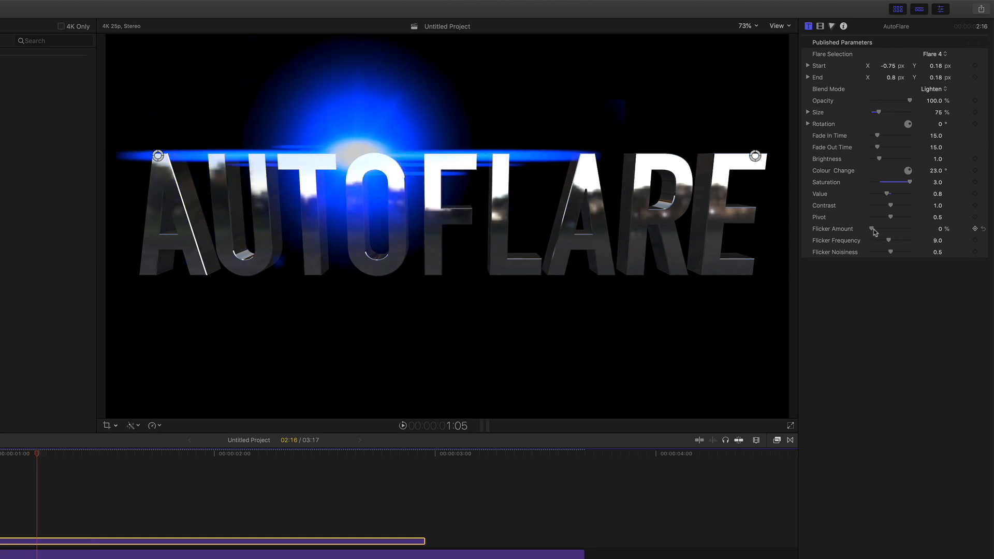
pyautogui.moveTo(872, 229); pyautogui.dragTo(895, 229)
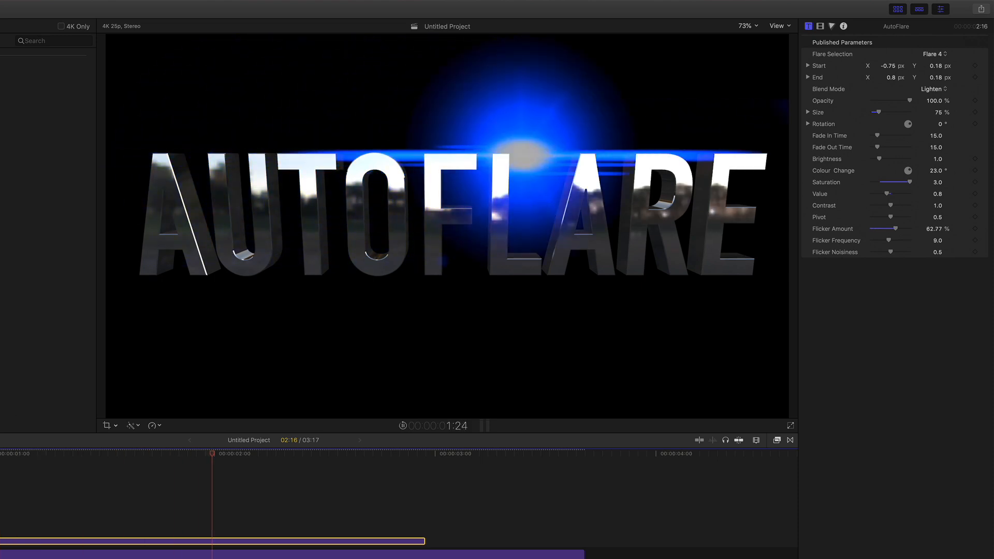
pyautogui.press('space')
pyautogui.moveTo(85, 456); pyautogui.dragTo(229, 458)
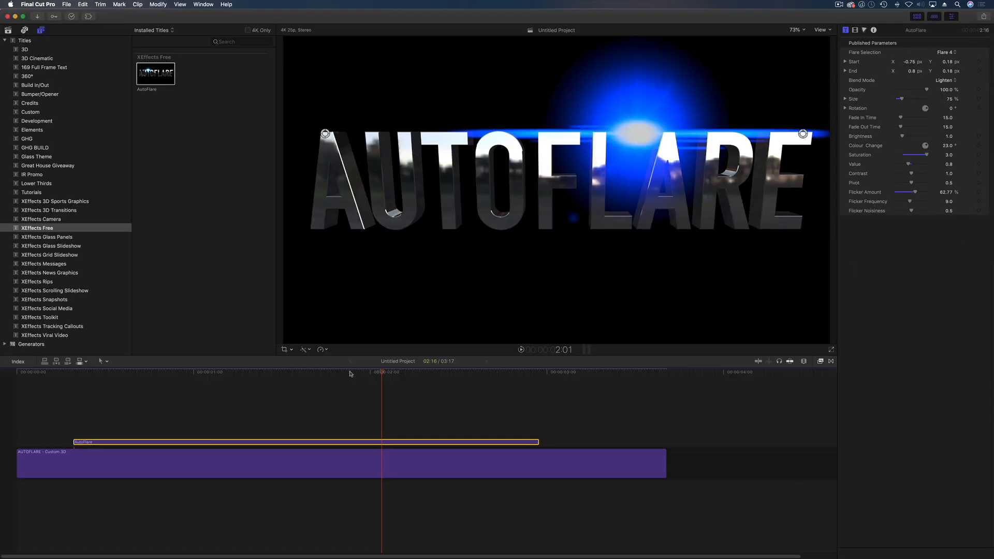
pyautogui.moveTo(351, 374); pyautogui.dragTo(275, 375)
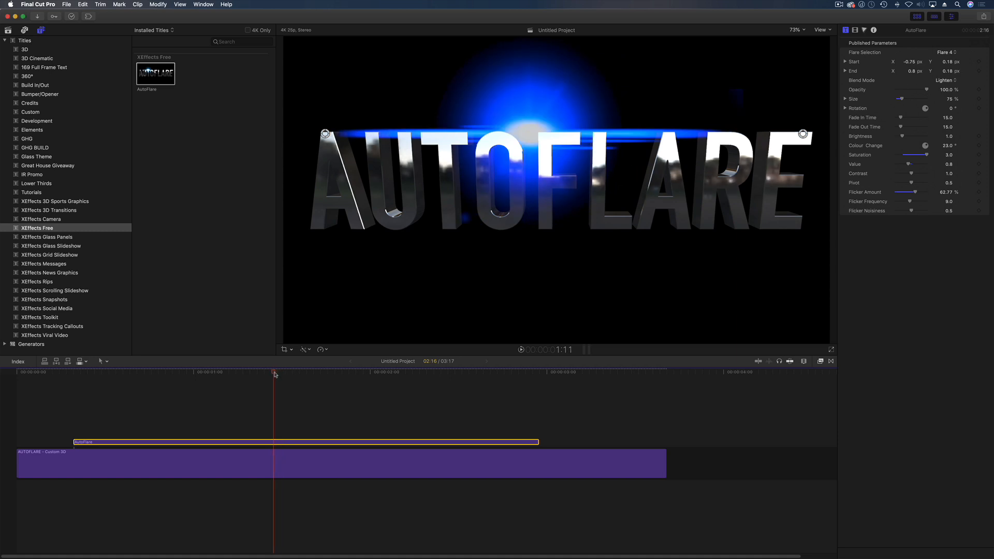
pyautogui.click(270, 372)
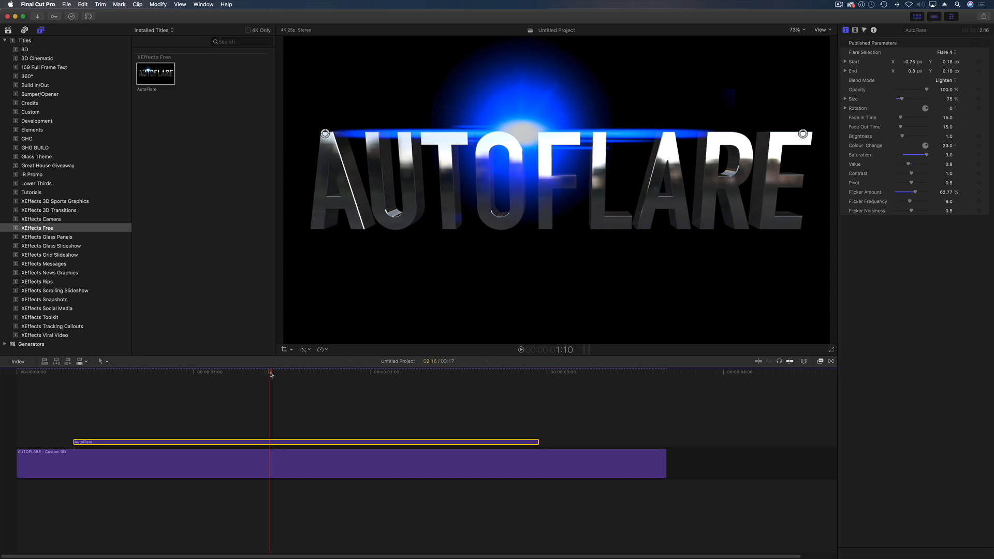
pyautogui.moveTo(271, 374)
pyautogui.mouseDown()
pyautogui.moveTo(70, 387)
pyautogui.moveTo(293, 386)
pyautogui.moveTo(85, 383)
pyautogui.moveTo(260, 386)
pyautogui.moveTo(243, 373)
pyautogui.moveTo(333, 375)
pyautogui.moveTo(274, 376)
pyautogui.mouseUp()
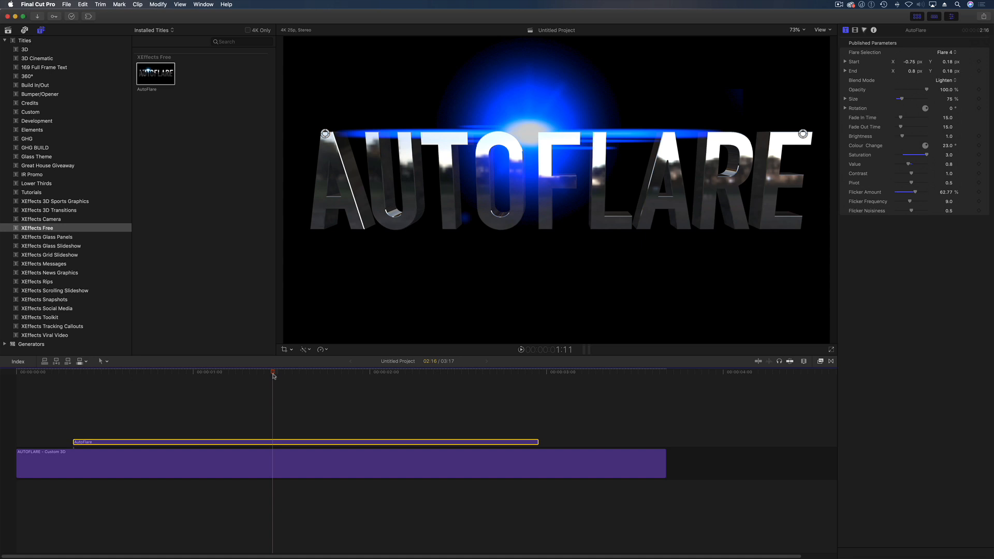
# Open the AutoFlare title template from the title browser in Motion
pyautogui.click(149, 75)
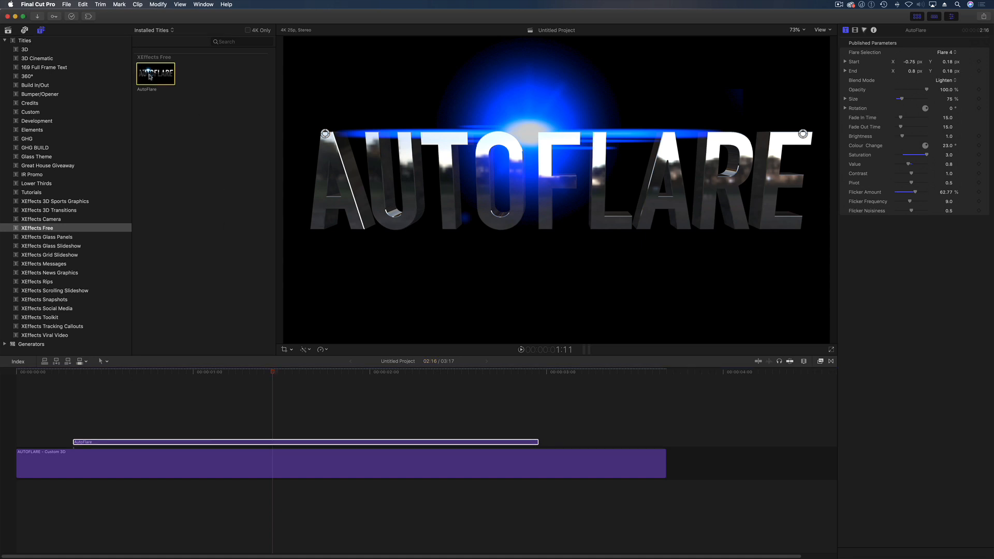
pyautogui.rightClick(149, 74)
pyautogui.click(164, 94)
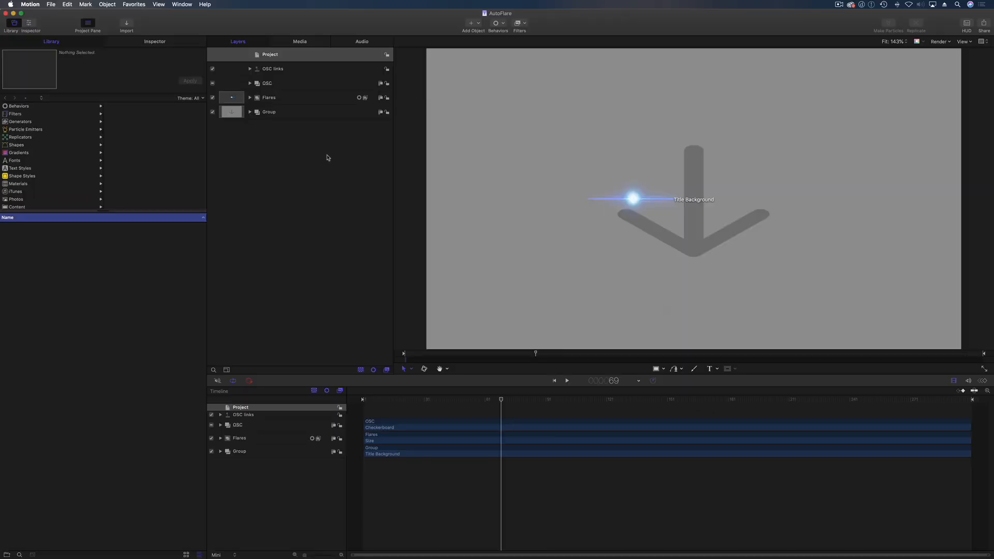
# Examine the contents of the Group layer and the transform and blending properties of the Flares group
pyautogui.click(250, 113)
pyautogui.click(289, 115)
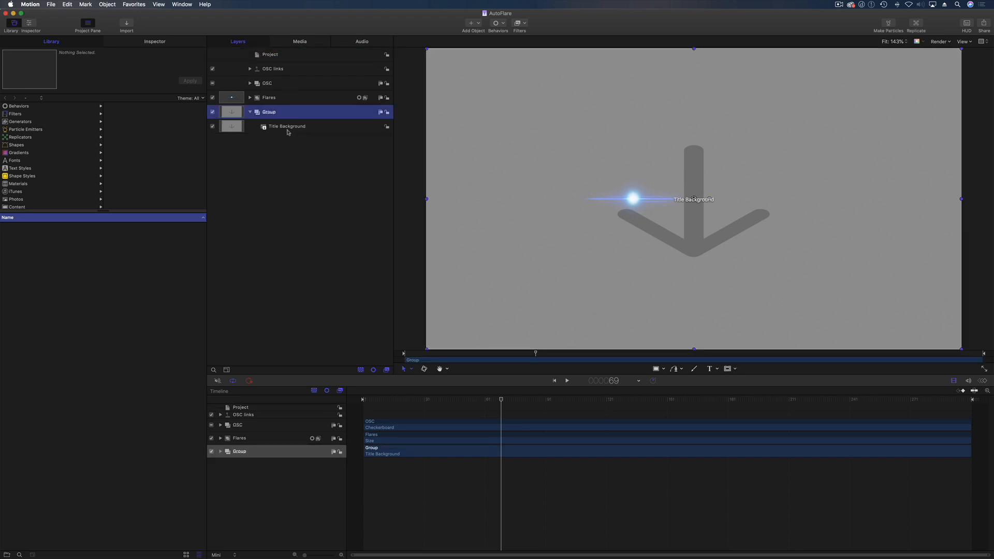
pyautogui.click(250, 113)
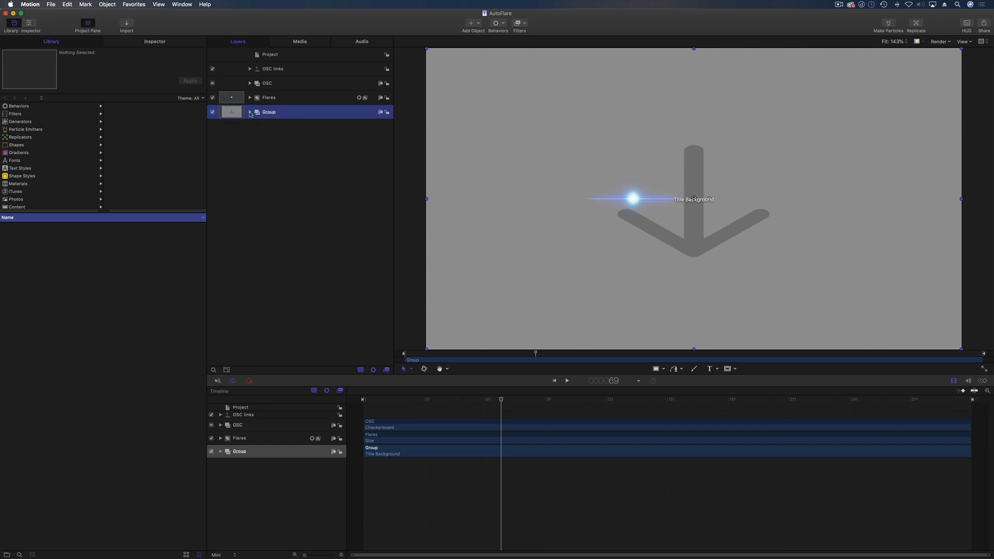
pyautogui.click(284, 98)
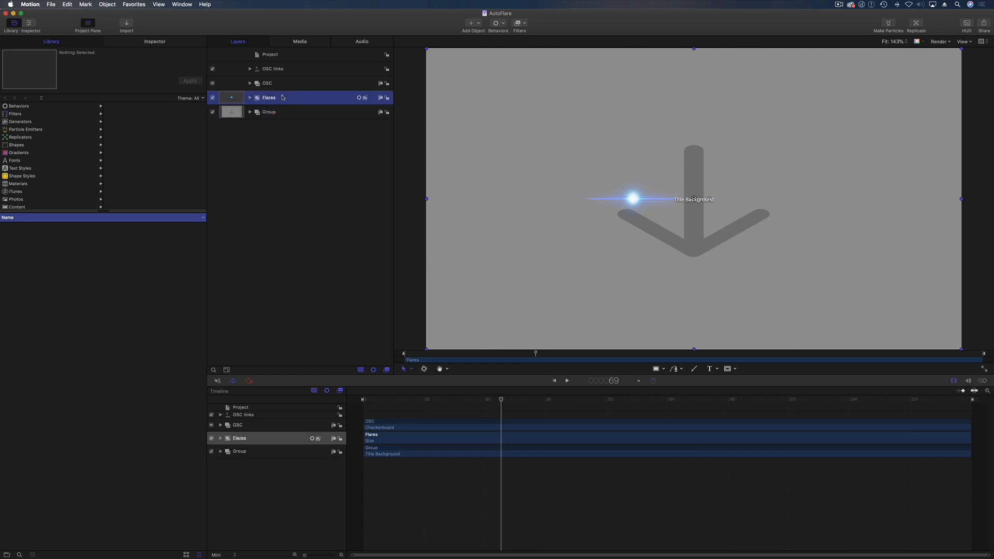
pyautogui.click(164, 44)
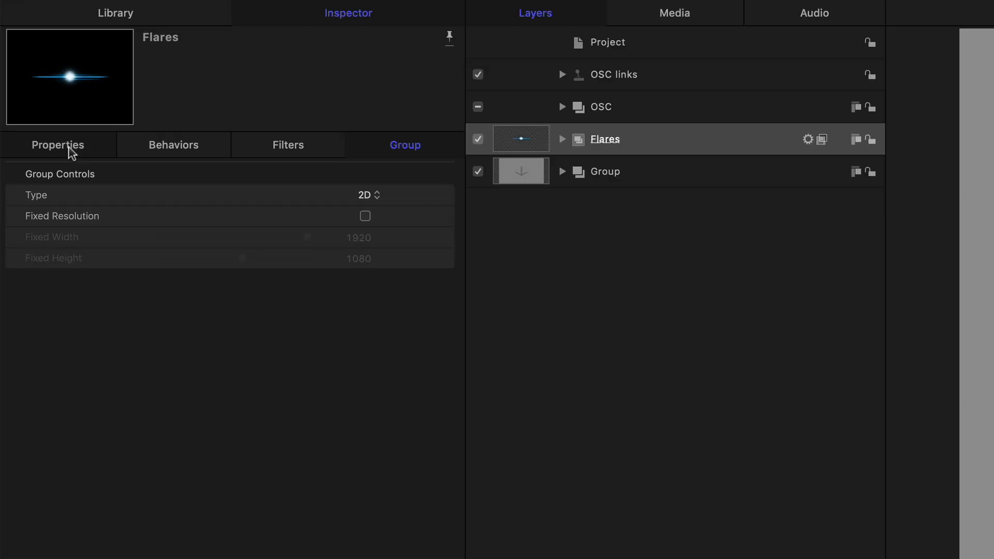
pyautogui.click(32, 103)
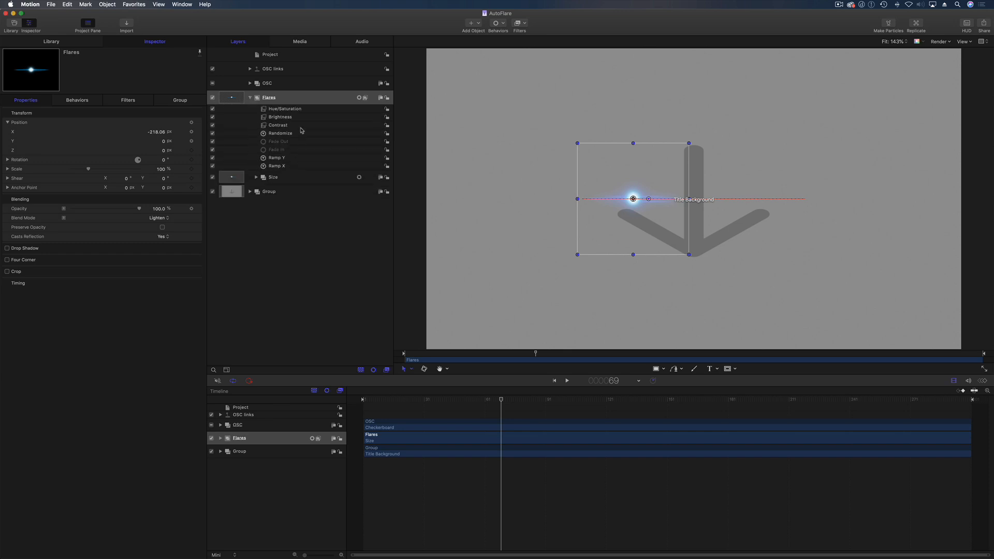
# Inspect the flare_07_2k and flare_08_2k layers inside the Size group and the flare_01_2k.png source in the project media
pyautogui.click(255, 178)
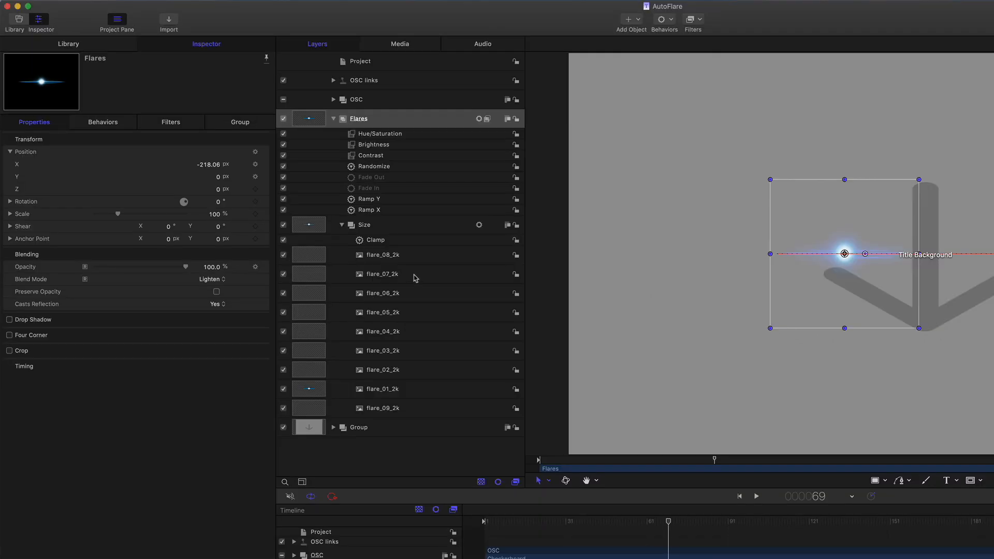
pyautogui.click(313, 215)
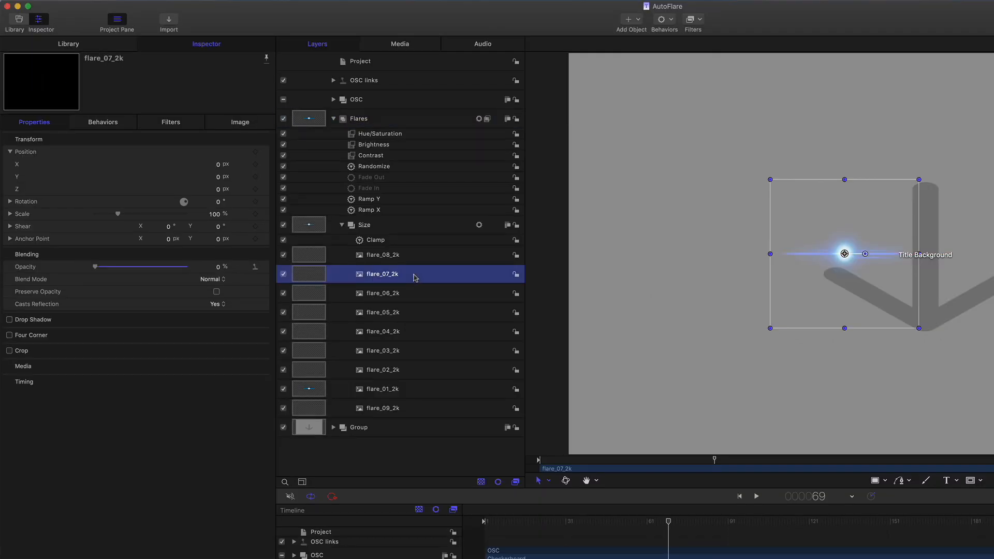
pyautogui.click(405, 256)
pyautogui.click(400, 44)
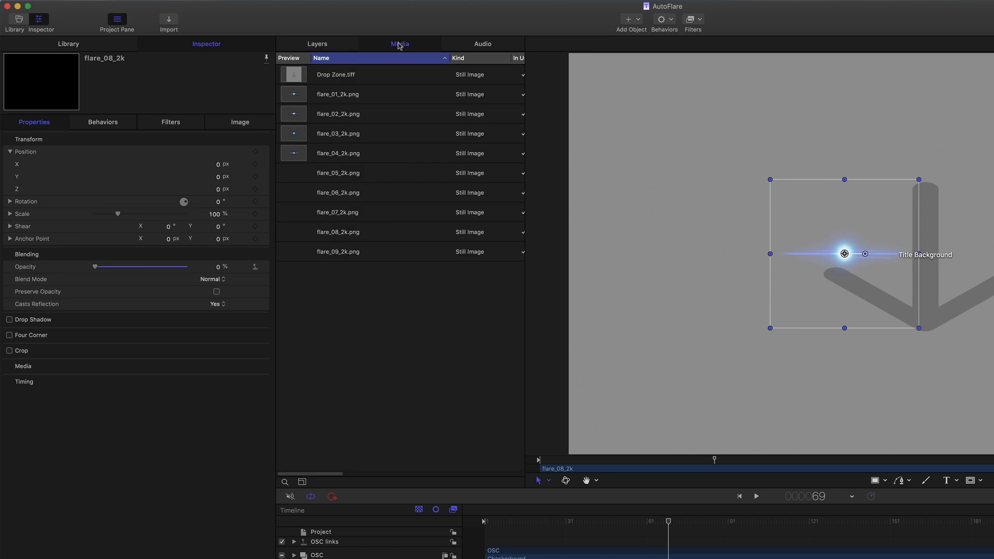
pyautogui.click(350, 95)
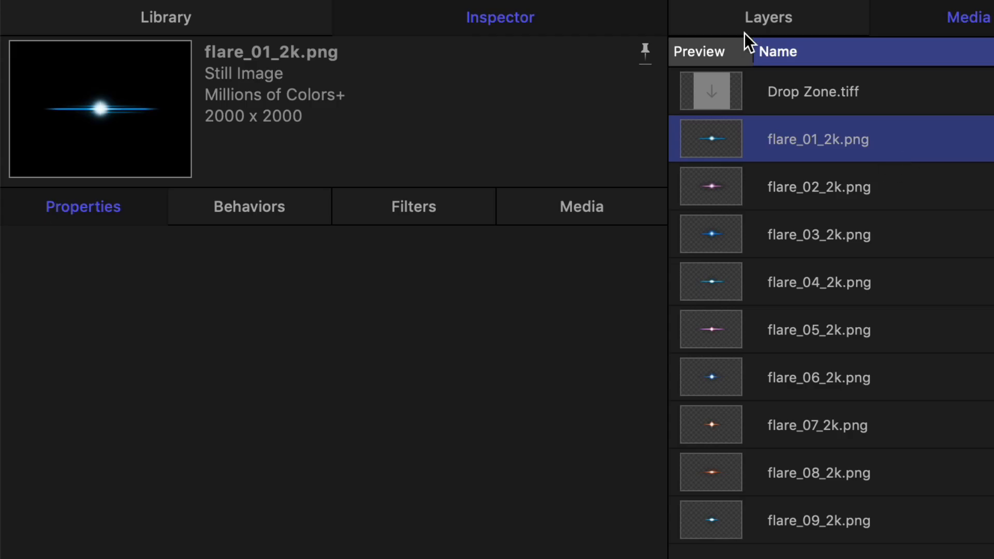
# Return to the project's layers, select flare_06_2k, and expand the OSC and OSC links groups
pyautogui.click(746, 23)
pyautogui.click(383, 293)
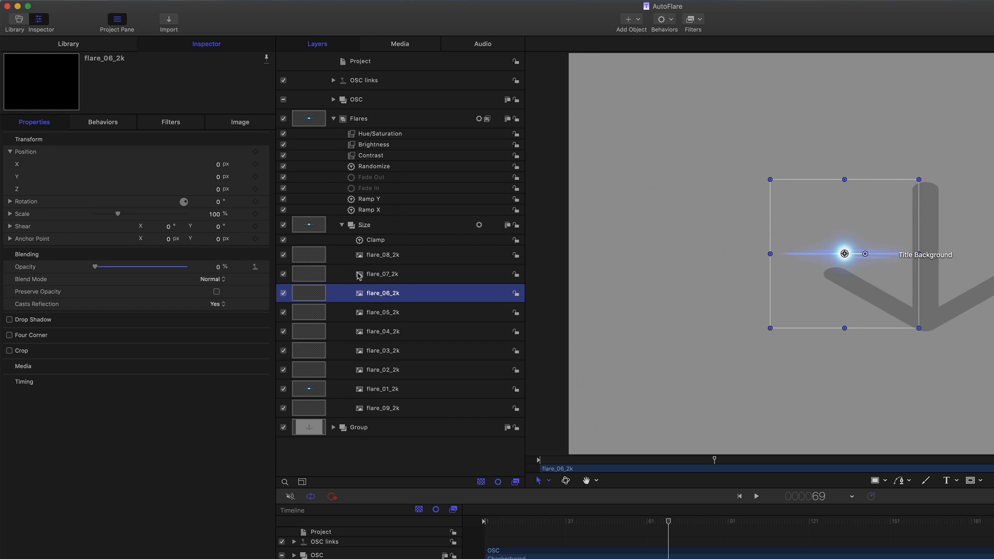
pyautogui.click(334, 100)
pyautogui.click(334, 80)
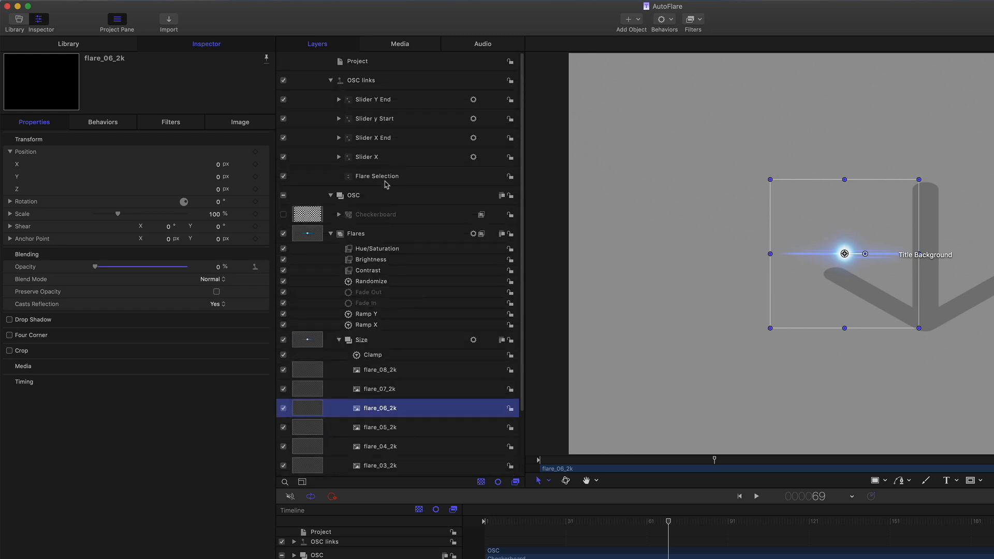
# Set the Flare Selection widget in OSC links to Flare 6
pyautogui.click(386, 178)
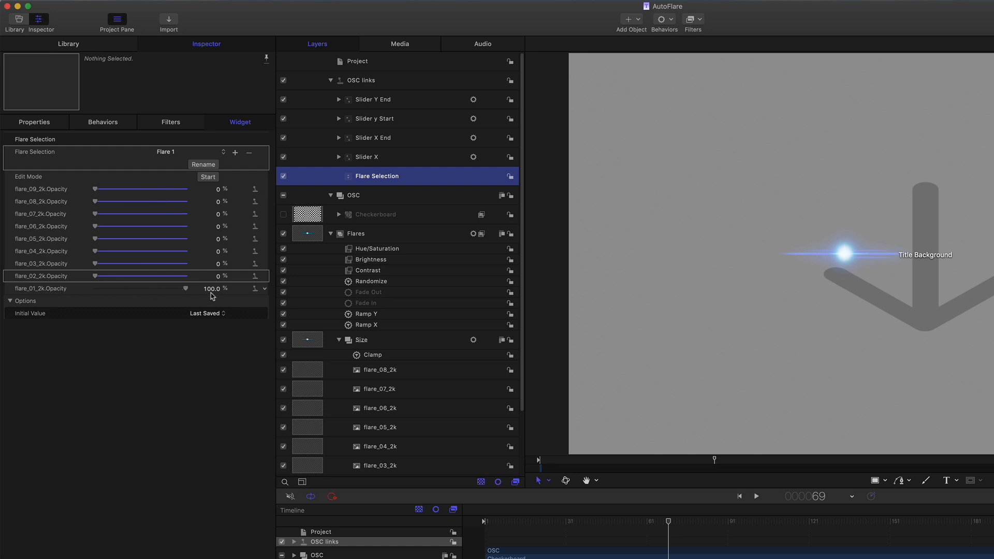
pyautogui.click(168, 155)
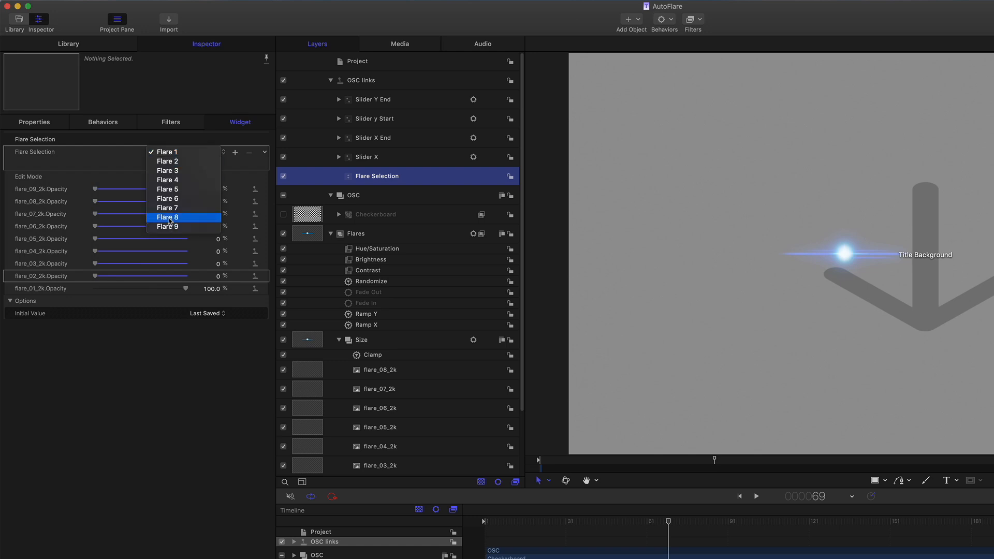
pyautogui.click(171, 201)
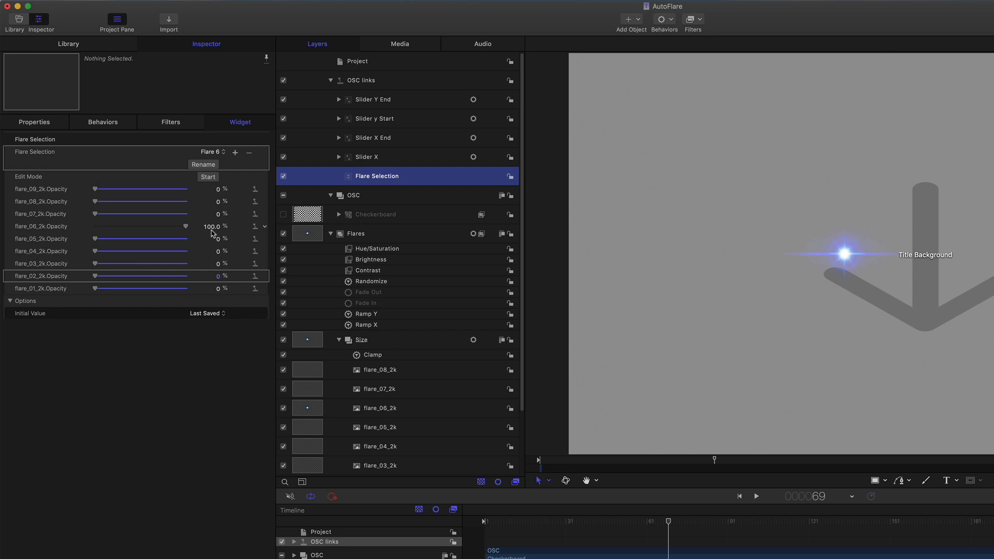
# Compare the flare layers in the Size group with the Flare Selection widget's opacity sliders and list of flare options
pyautogui.scroll(-2, 323, 286)
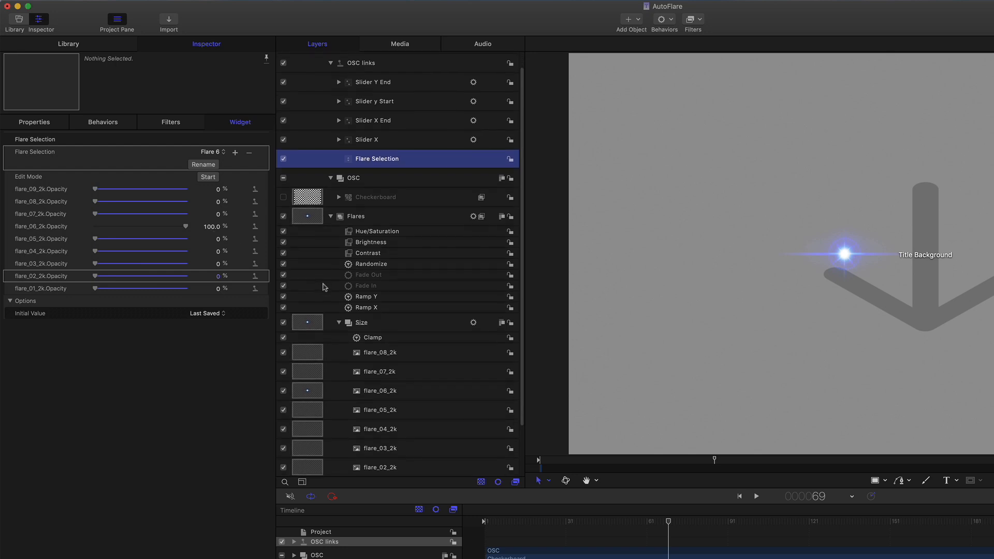
pyautogui.scroll(-2, 323, 287)
pyautogui.scroll(-2, 373, 366)
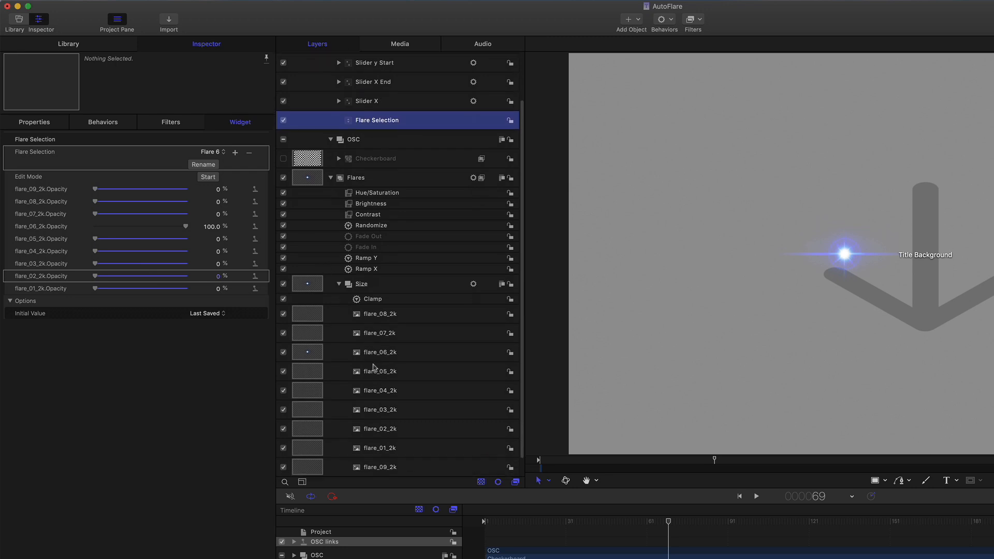
pyautogui.scroll(-2, 373, 366)
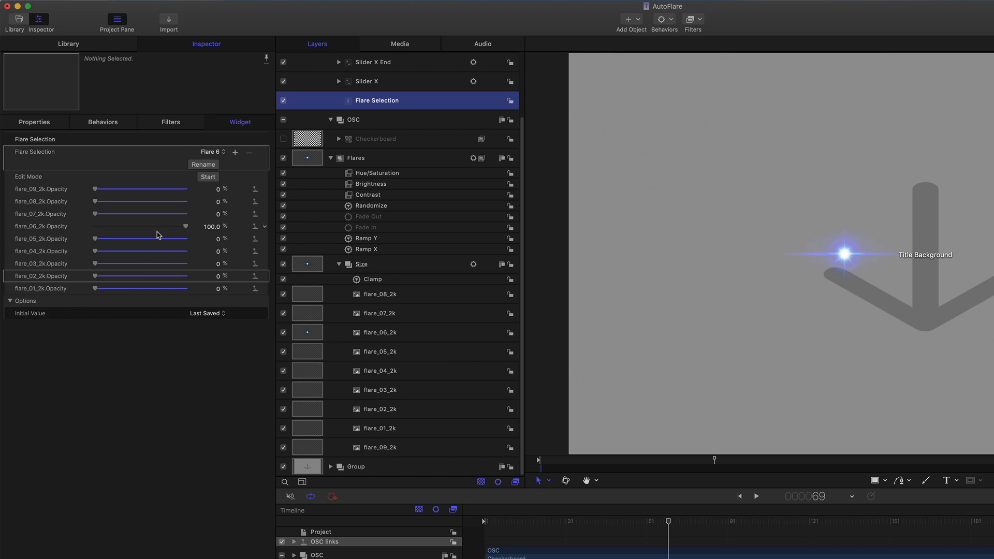
pyautogui.click(212, 152)
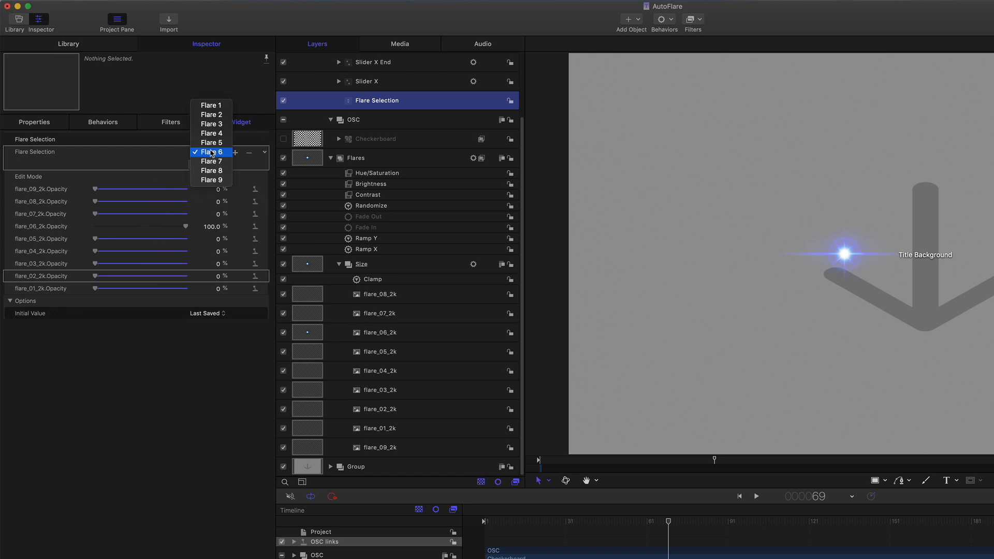
pyautogui.click(158, 150)
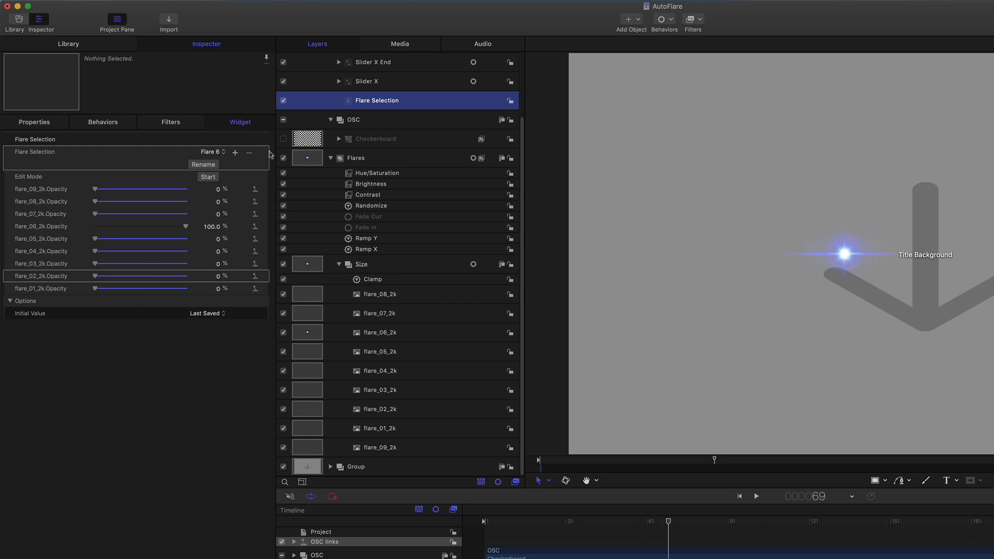
# Show the Checkerboard generator in the OSC group briefly and hide it again
pyautogui.scroll(5, 386, 160)
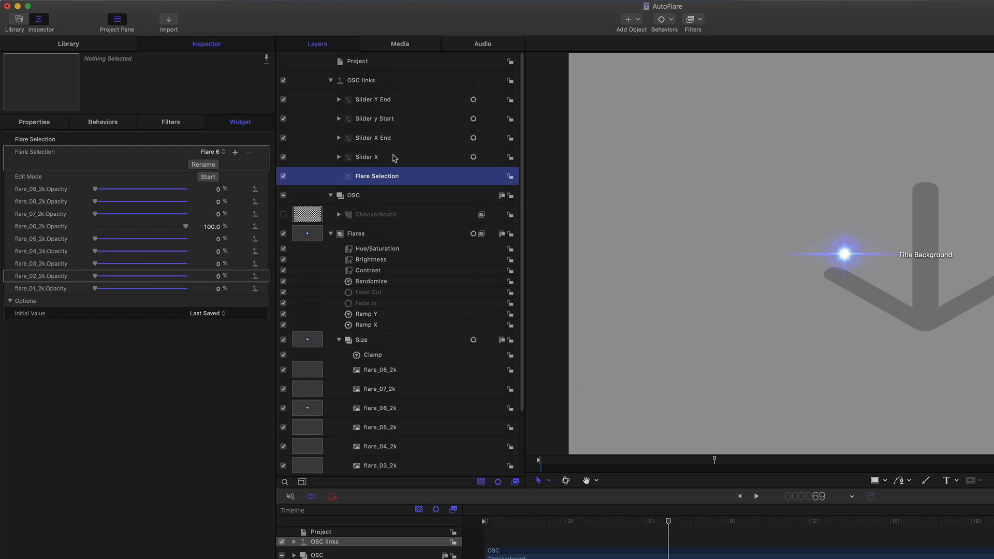
pyautogui.click(397, 199)
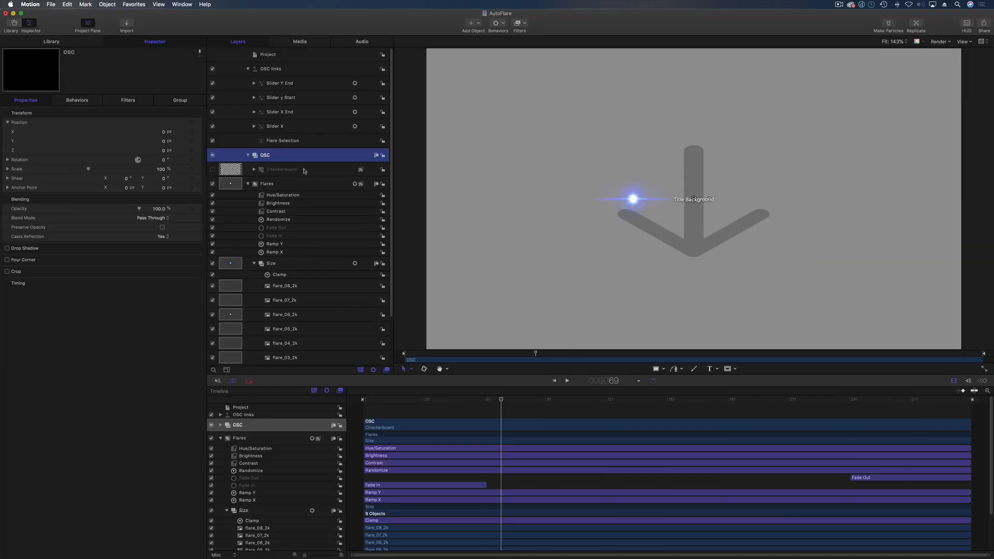
pyautogui.click(303, 170)
pyautogui.click(213, 169)
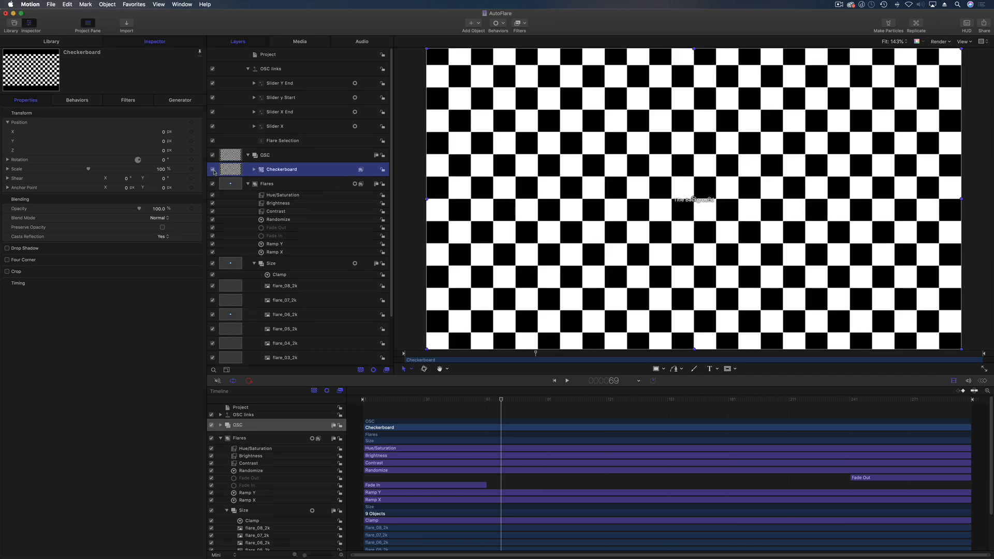
pyautogui.click(213, 170)
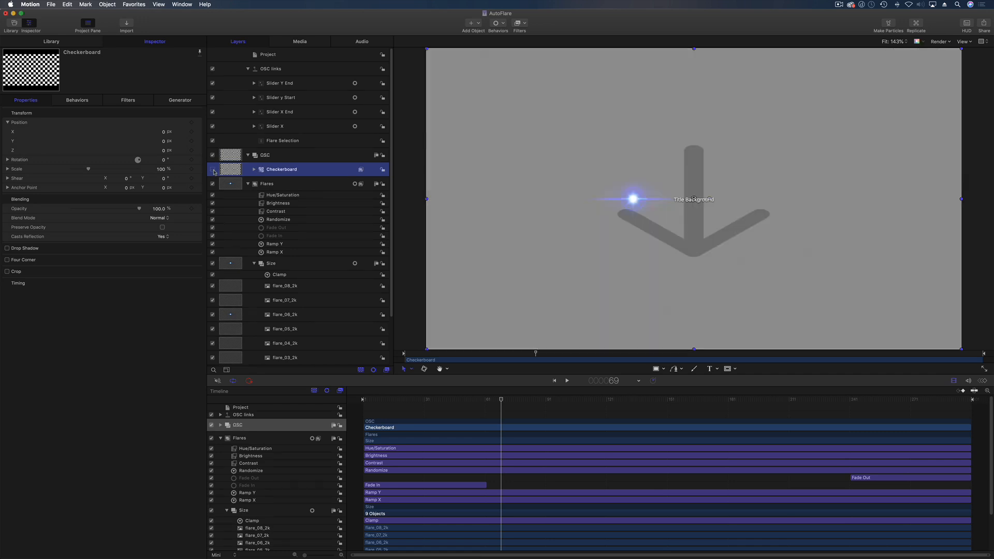
# Expand the Checkerboard generator and inspect the center and Publish OSC settings of its End and Start filters
pyautogui.click(254, 170)
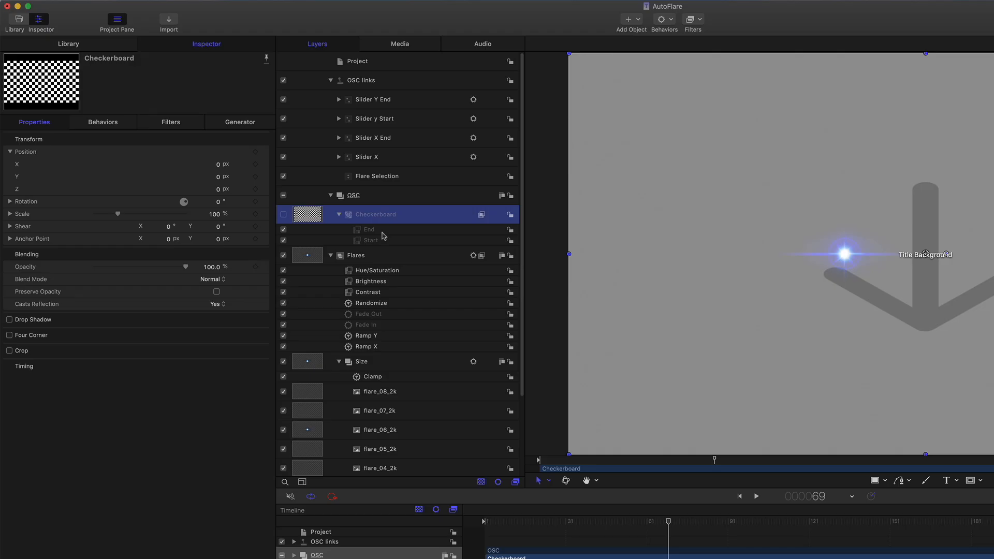
pyautogui.click(287, 182)
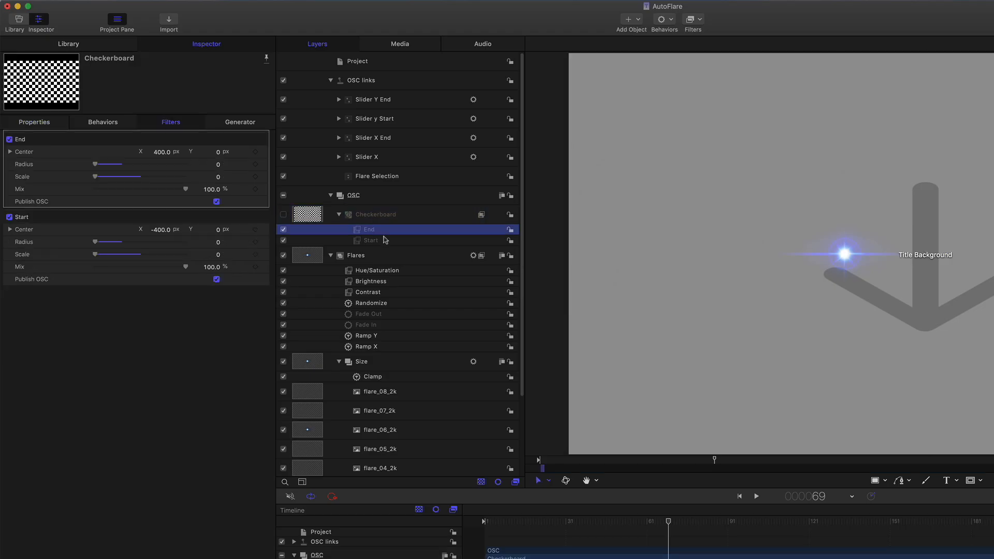
pyautogui.click(384, 241)
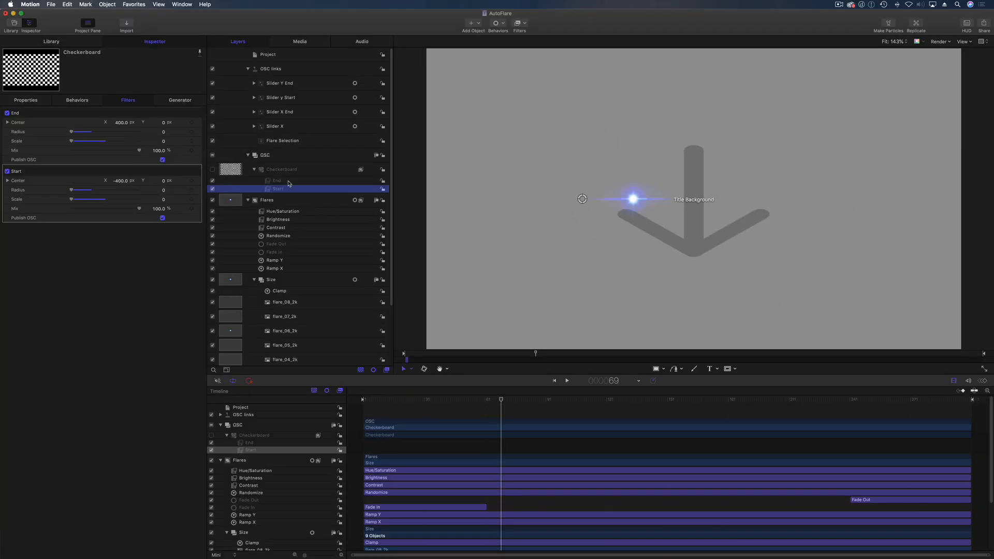
pyautogui.click(290, 181)
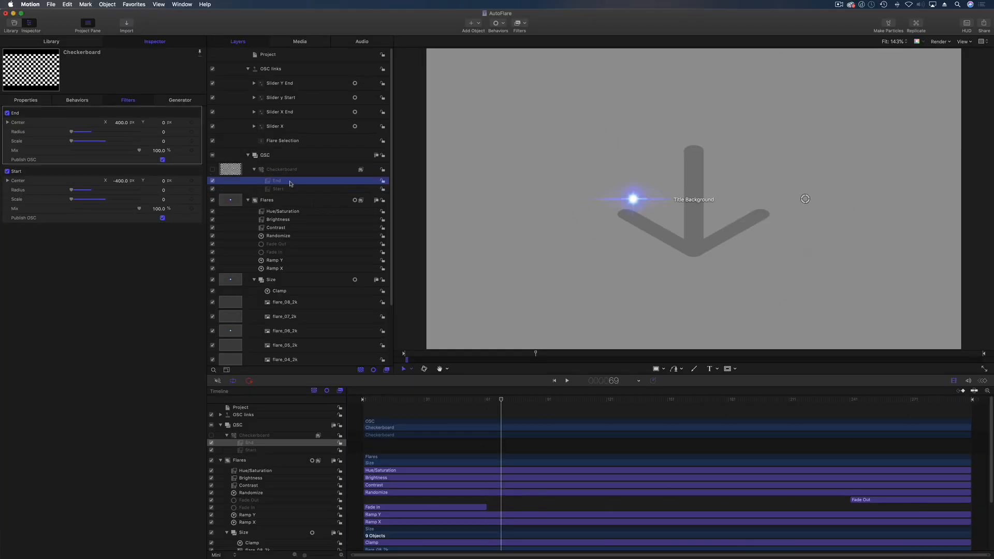
# Scrub the timeline with the End and Start filters both selected to preview the flare travelling between their points
pyautogui.moveTo(428, 402); pyautogui.dragTo(971, 403)
pyautogui.keyDown('shift'); pyautogui.click(293, 190); pyautogui.keyUp('shift')
pyautogui.moveTo(976, 514); pyautogui.dragTo(322, 514)
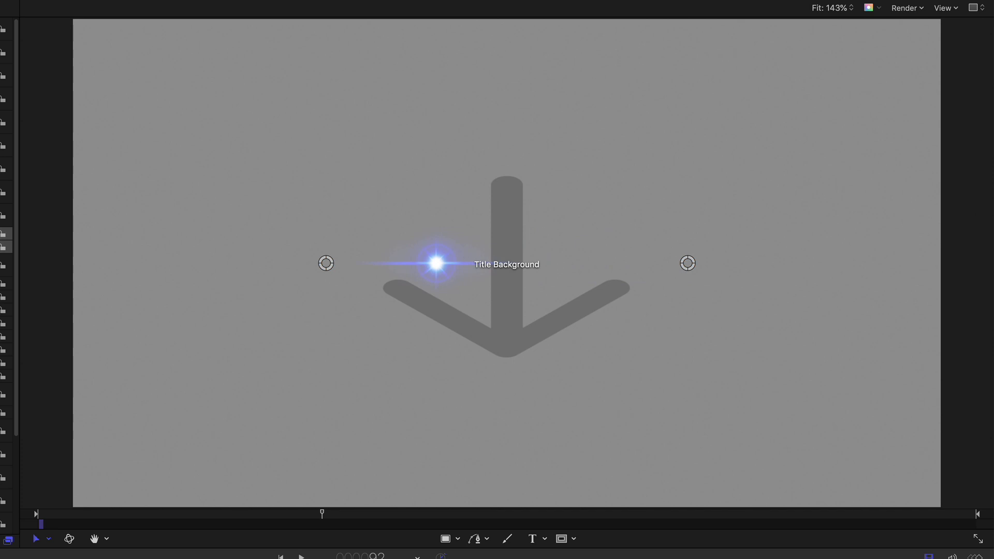
# Try a higher Start point, undo the move, and place the point at about X -393.9, Y -6.73 px
pyautogui.moveTo(326, 263); pyautogui.dragTo(273, 200)
pyautogui.moveTo(322, 514); pyautogui.dragTo(516, 514)
pyautogui.press('super+z')
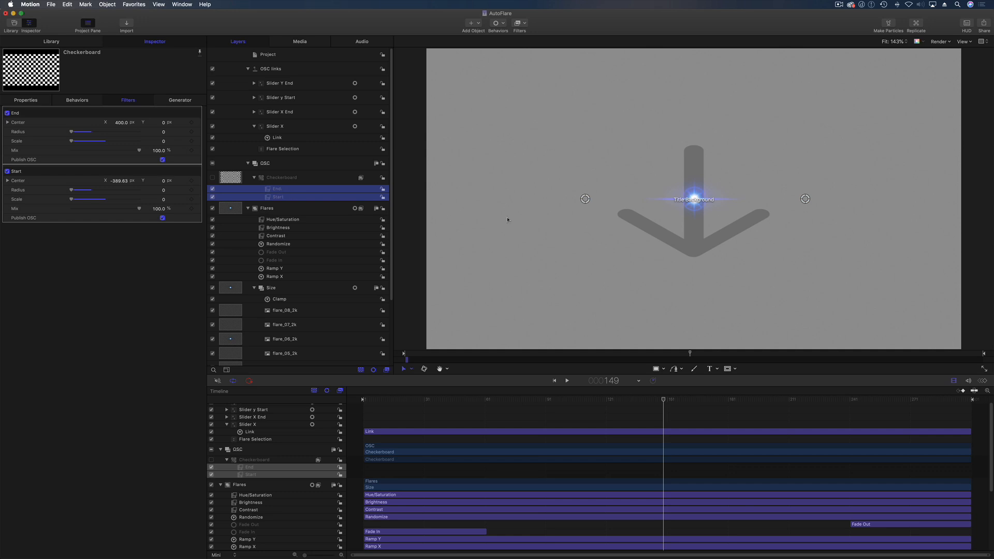
pyautogui.moveTo(584, 200)
pyautogui.mouseDown()
pyautogui.moveTo(497, 195)
pyautogui.moveTo(628, 202)
pyautogui.moveTo(562, 204)
pyautogui.moveTo(601, 201)
pyautogui.moveTo(584, 203)
pyautogui.mouseUp()
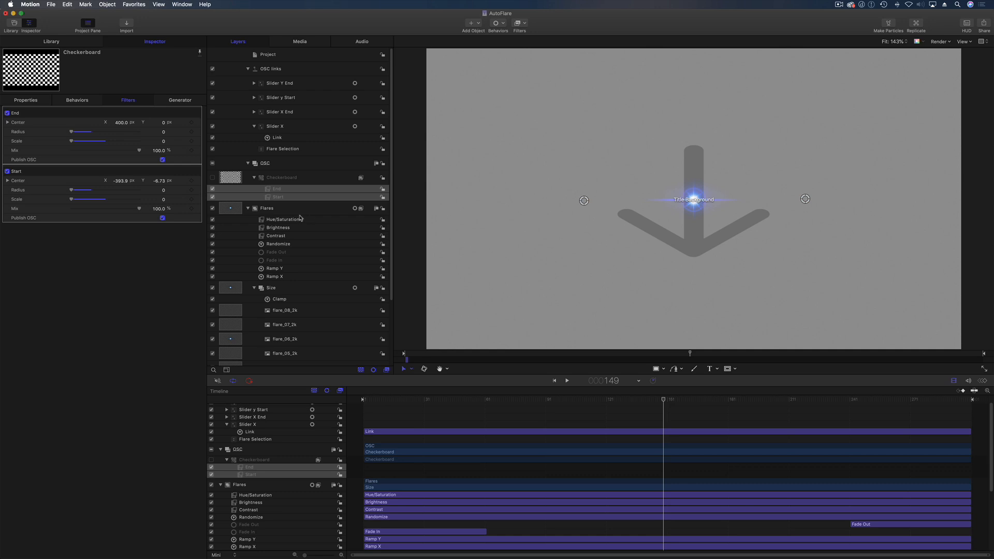
# Examine the widget connections of Ramp X's Start and End Values, plus the Slider X widget's range and its Link behavior
pyautogui.click(292, 277)
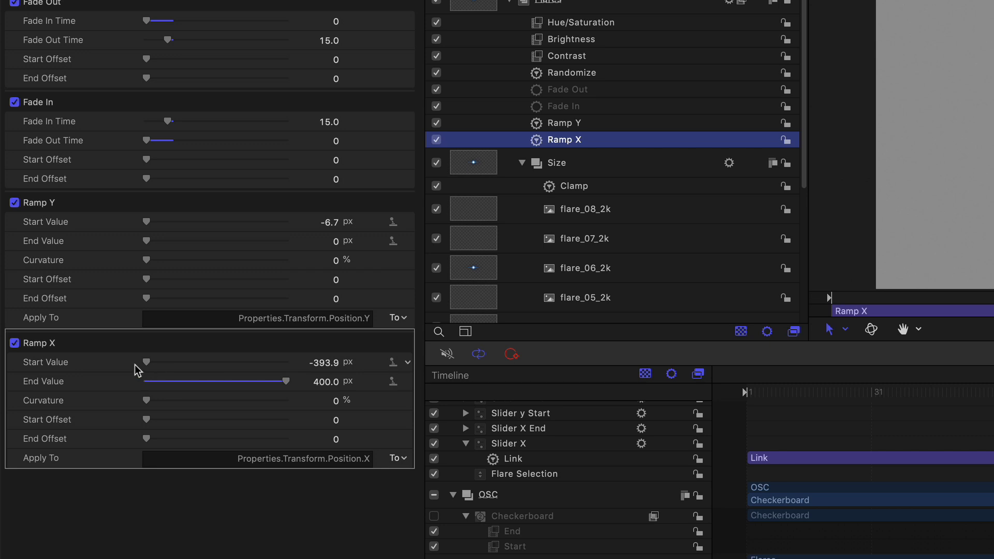
pyautogui.click(407, 365)
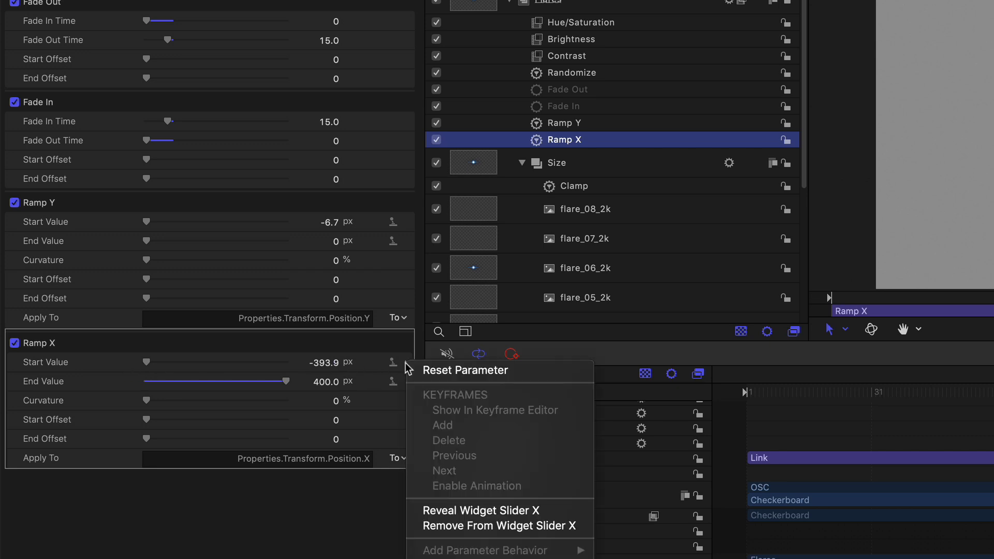
pyautogui.click(220, 470)
pyautogui.click(406, 384)
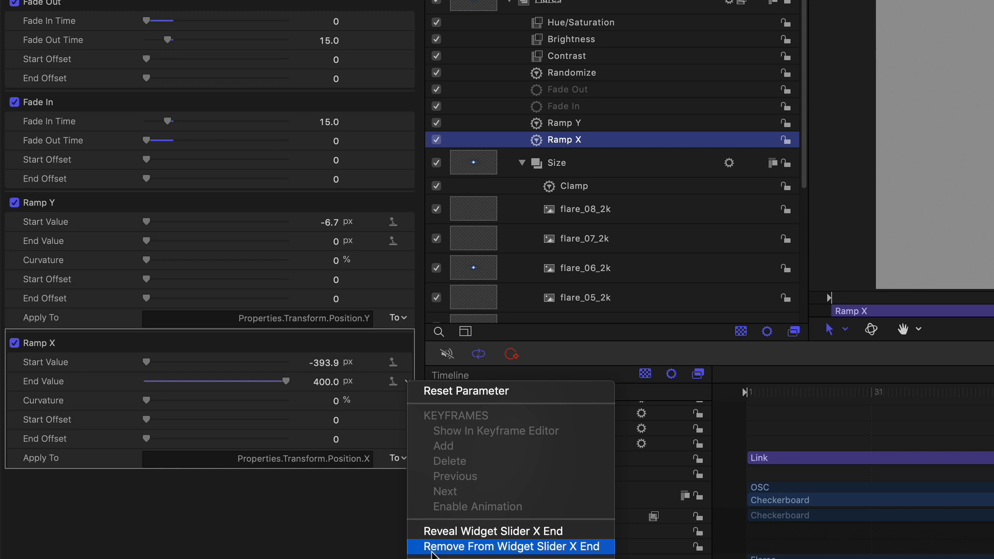
pyautogui.click(427, 547)
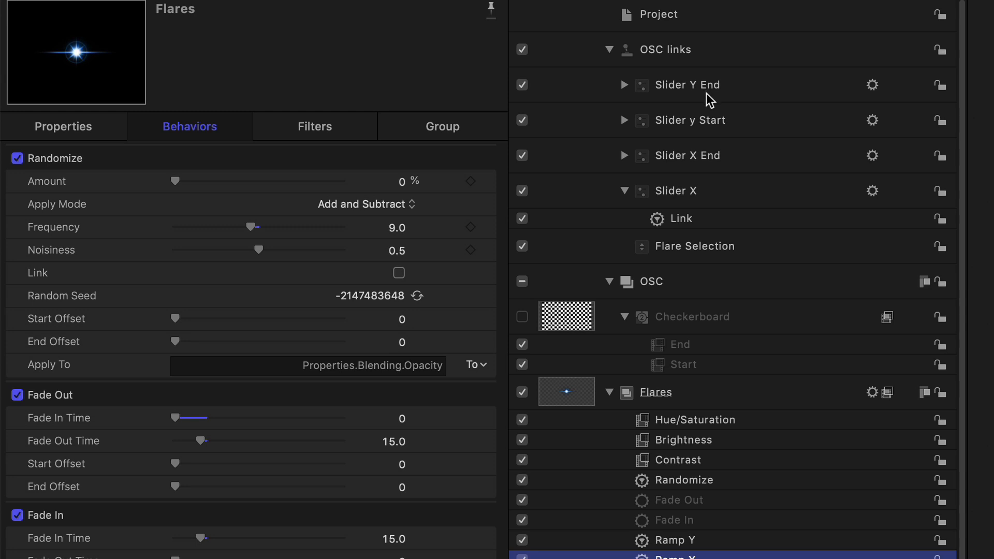
pyautogui.click(711, 197)
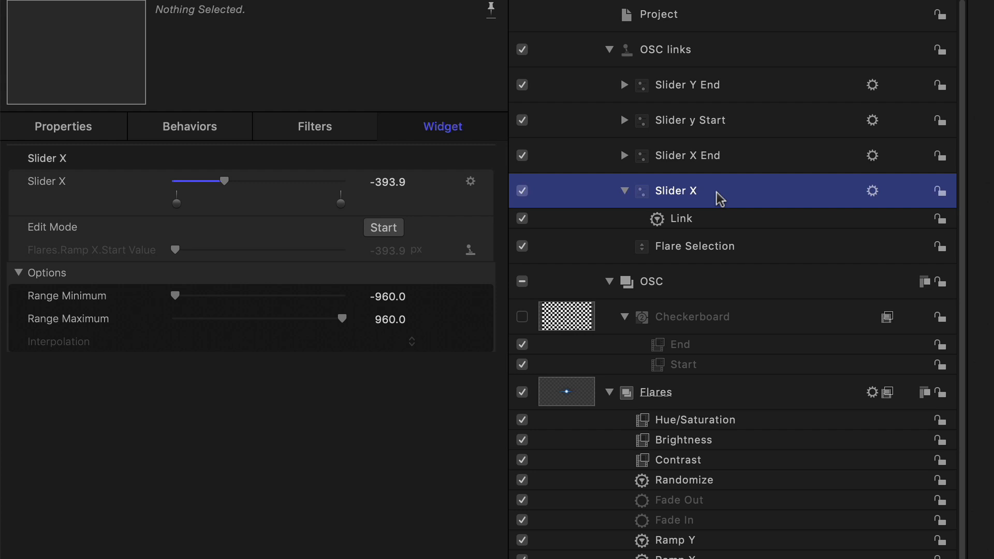
pyautogui.click(682, 218)
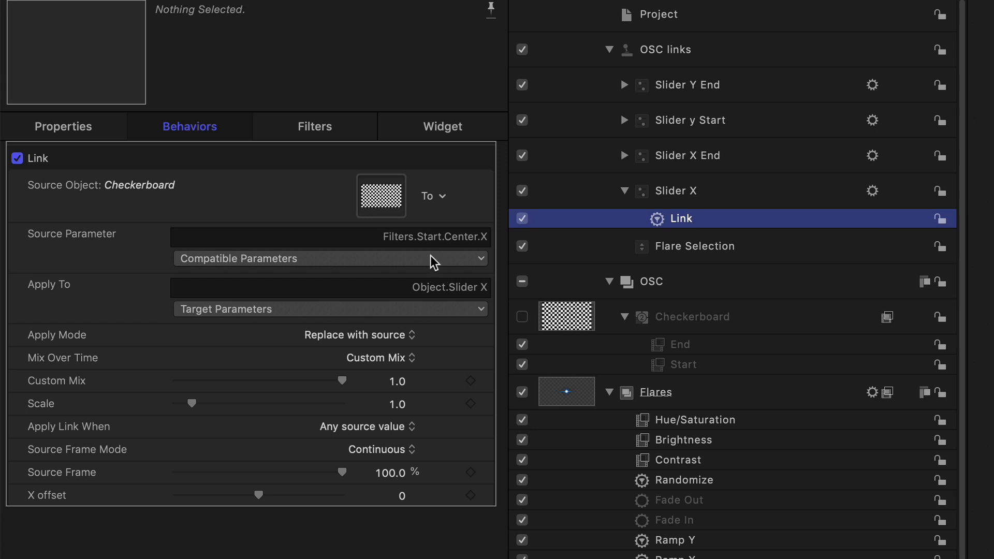
# Move the Checkerboard's Start filter point to about X -427.82, Y -17.27 px in the canvas
pyautogui.click(688, 365)
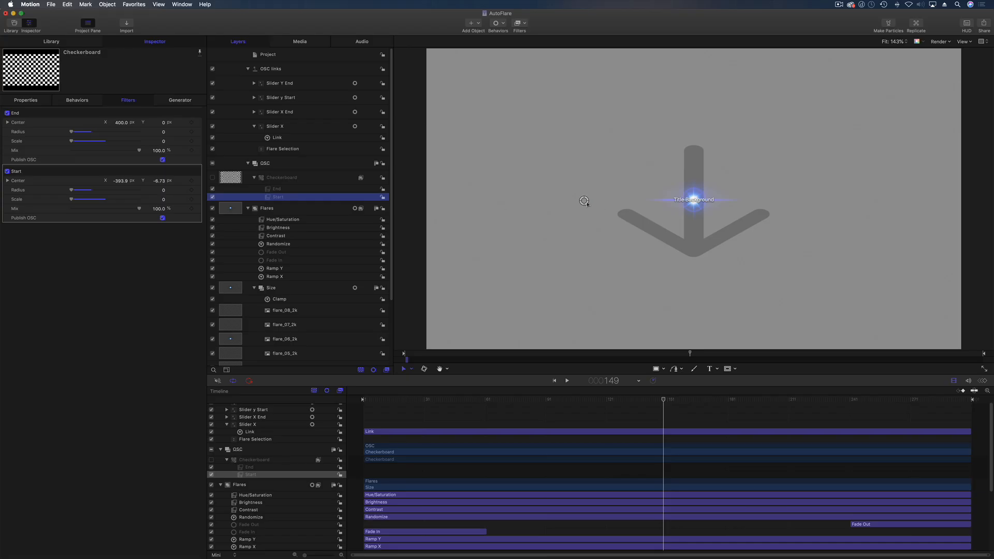
pyautogui.moveTo(584, 201)
pyautogui.mouseDown()
pyautogui.moveTo(547, 204)
pyautogui.moveTo(602, 207)
pyautogui.moveTo(574, 203)
pyautogui.mouseUp()
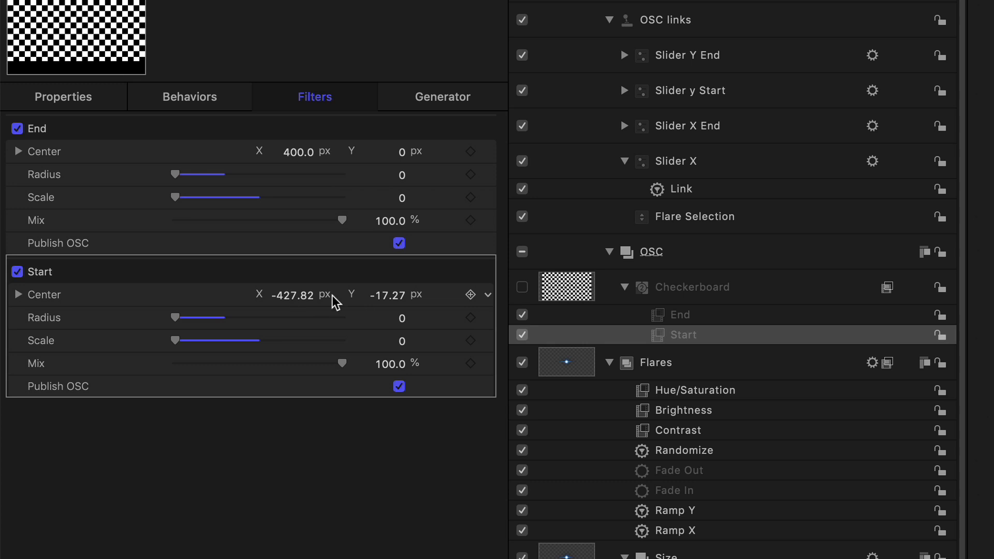
# Trace the Start point's position through Slider X's Link behavior and widget to the Ramp X and Ramp Y behaviors
pyautogui.click(703, 195)
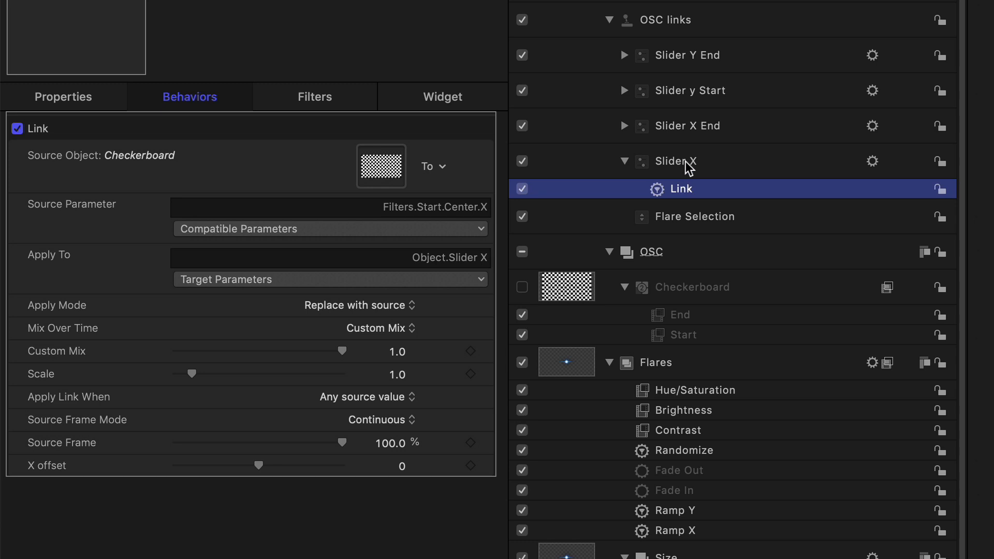
pyautogui.click(725, 168)
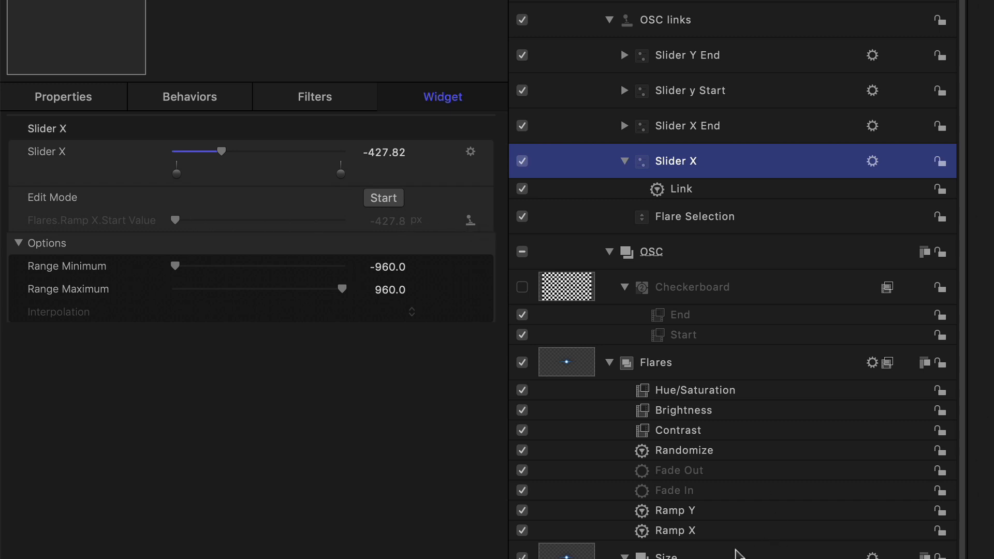
pyautogui.click(710, 537)
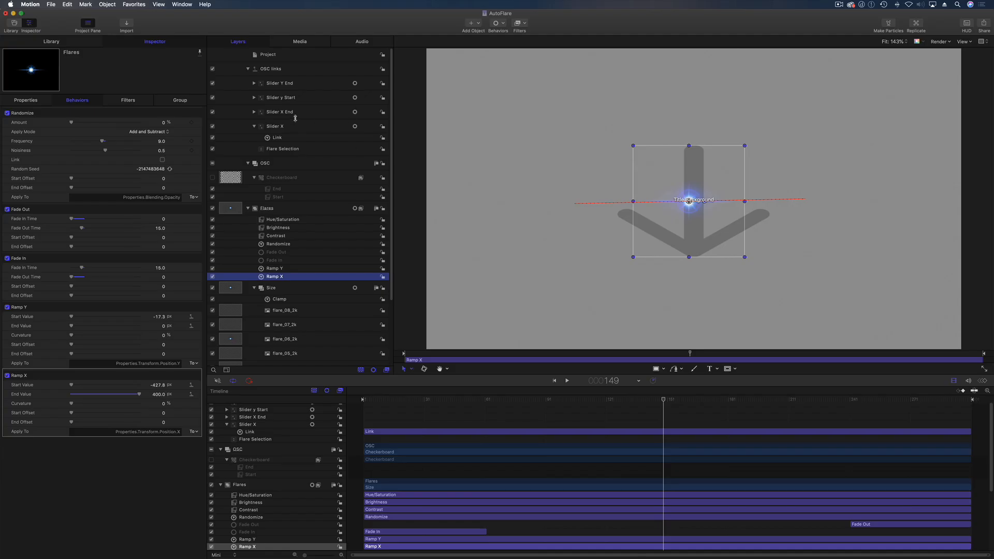
pyautogui.click(282, 269)
# Move the Checkerboard's End filter point to about X 437.83, Y 12.61 px in the canvas
pyautogui.click(279, 189)
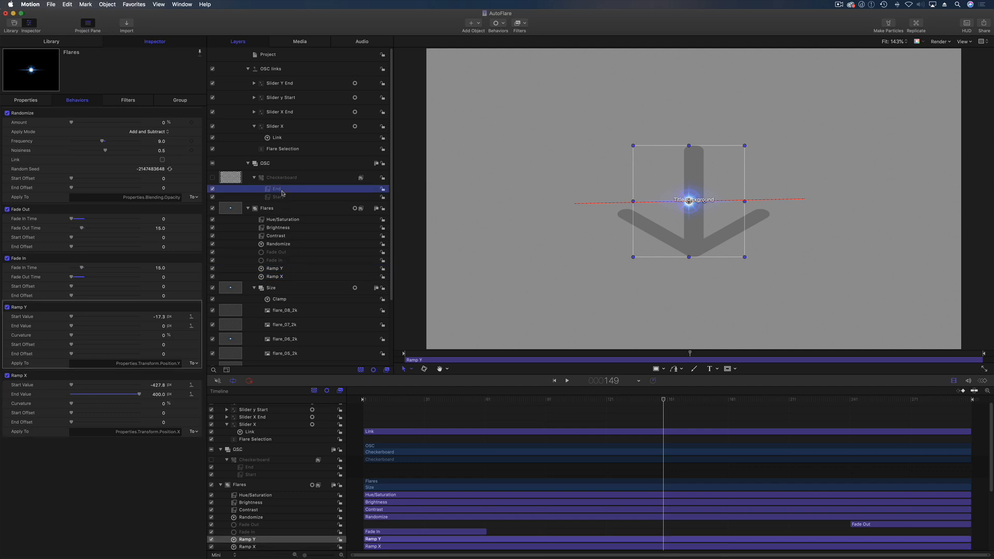
pyautogui.moveTo(805, 199); pyautogui.dragTo(816, 199)
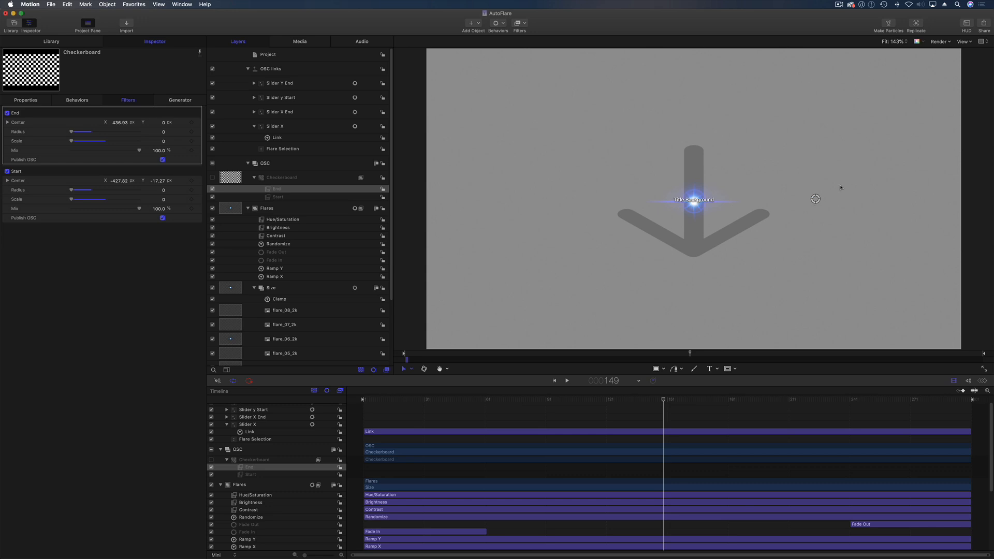
pyautogui.moveTo(816, 199)
pyautogui.mouseDown()
pyautogui.moveTo(832, 204)
pyautogui.moveTo(816, 196)
pyautogui.mouseUp()
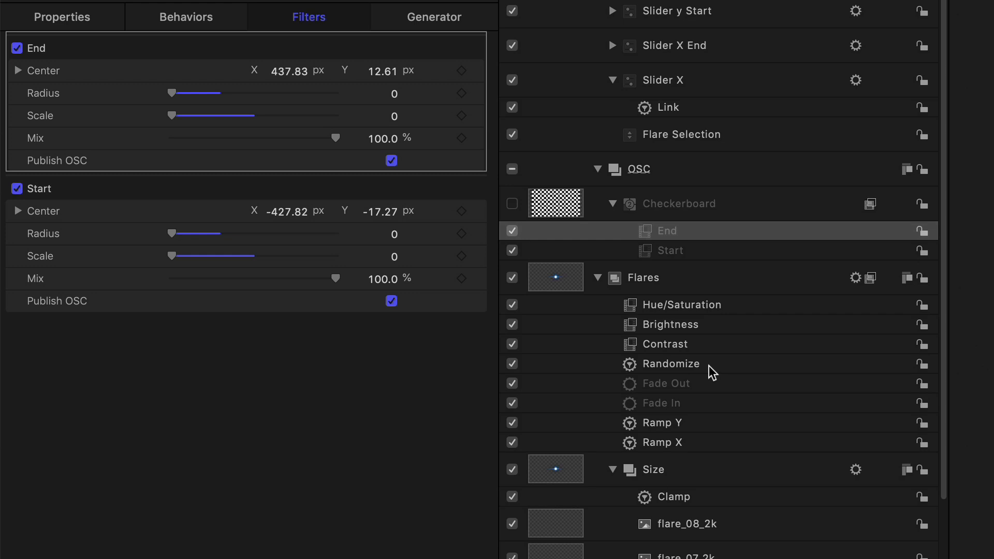
# Examine the Flares group's Randomize behavior settings and the project's published parameters, including the flicker controls
pyautogui.click(710, 367)
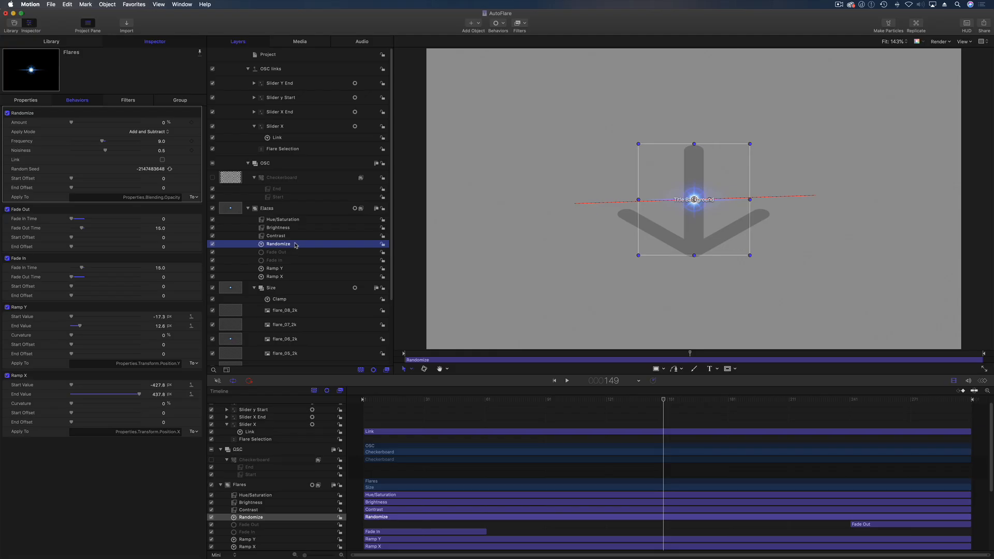
pyautogui.click(285, 55)
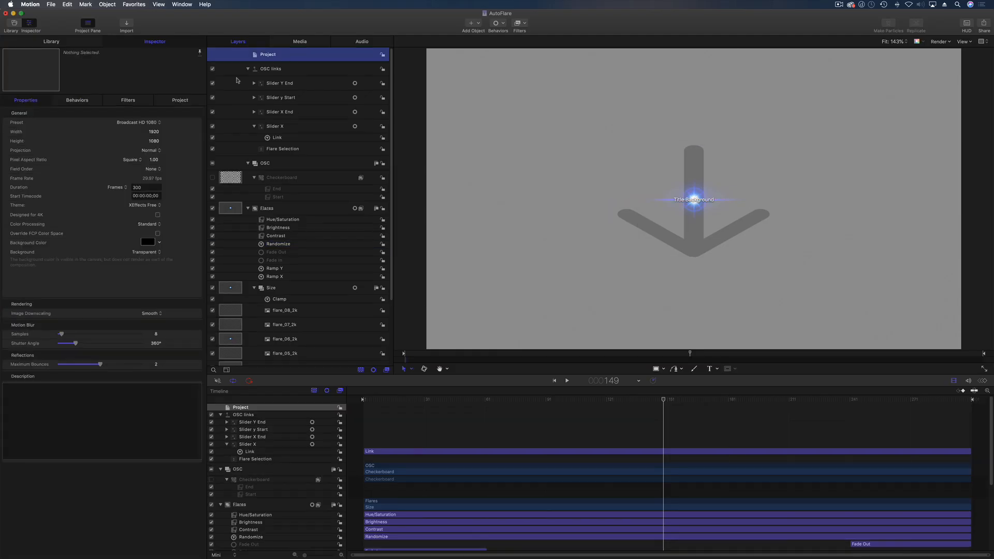
pyautogui.click(181, 102)
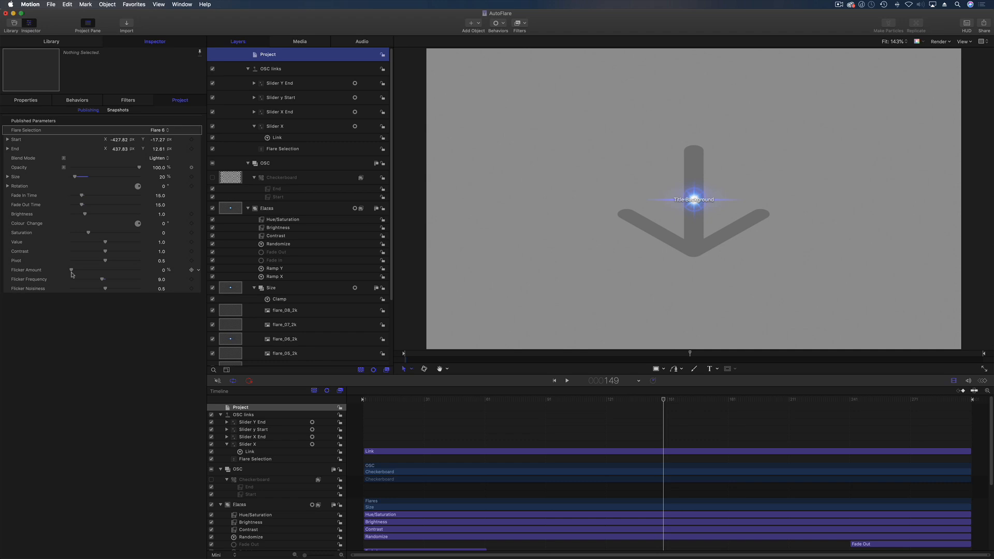
# Switch to Final Cut Pro and play the AutoFlare title from the start of its clip
pyautogui.press('super+Tab')
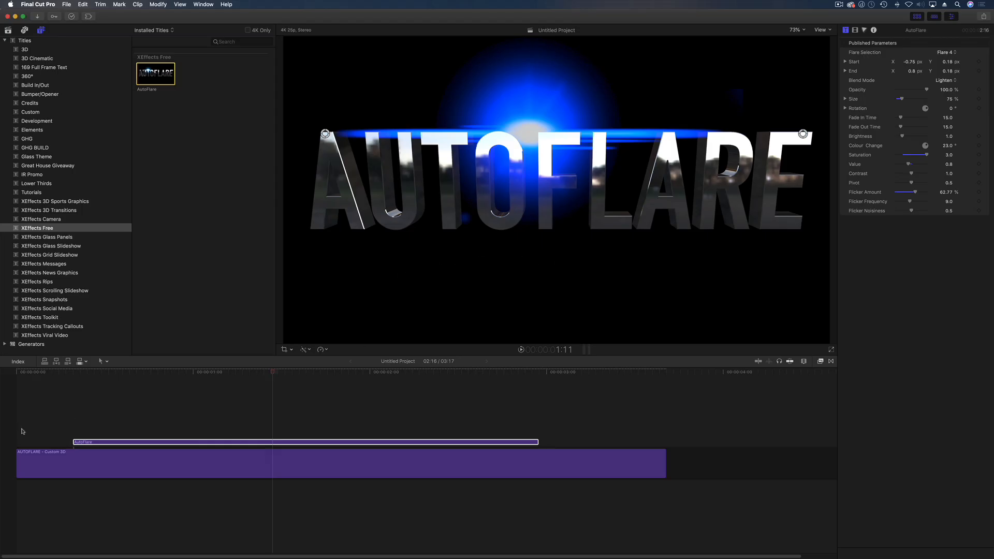
pyautogui.moveTo(53, 375); pyautogui.dragTo(74, 372)
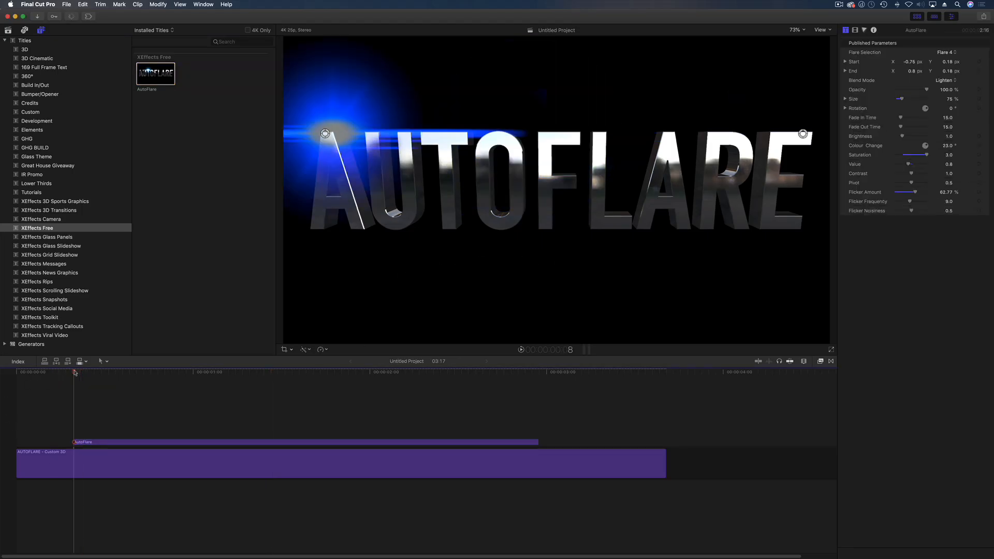
pyautogui.press('space')
# Move the AutoFlare title's Start point to about X -0.43, Y 0.18 px and its End point to about X -0.3, Y 0.18 px, previewing the flare
pyautogui.click(222, 444)
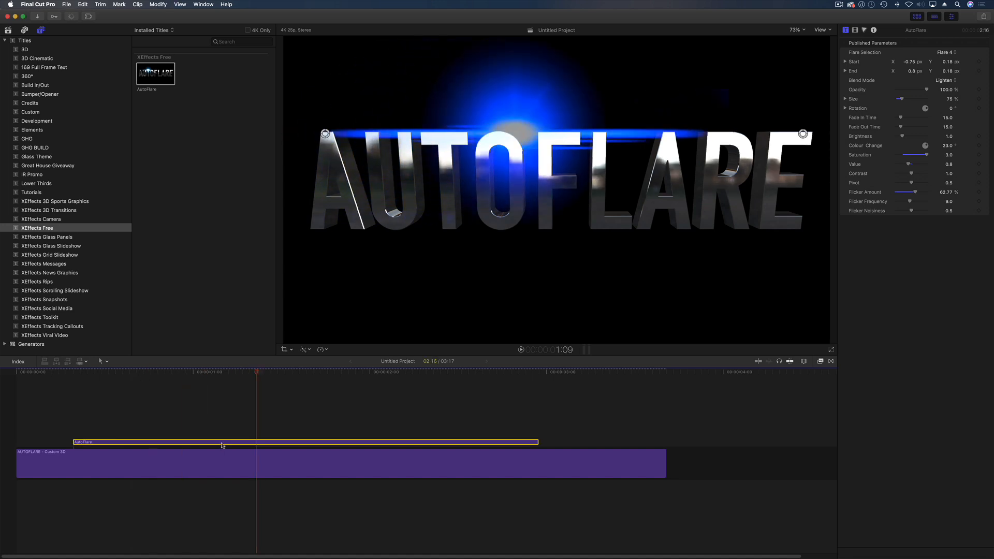
pyautogui.moveTo(325, 134); pyautogui.dragTo(425, 133)
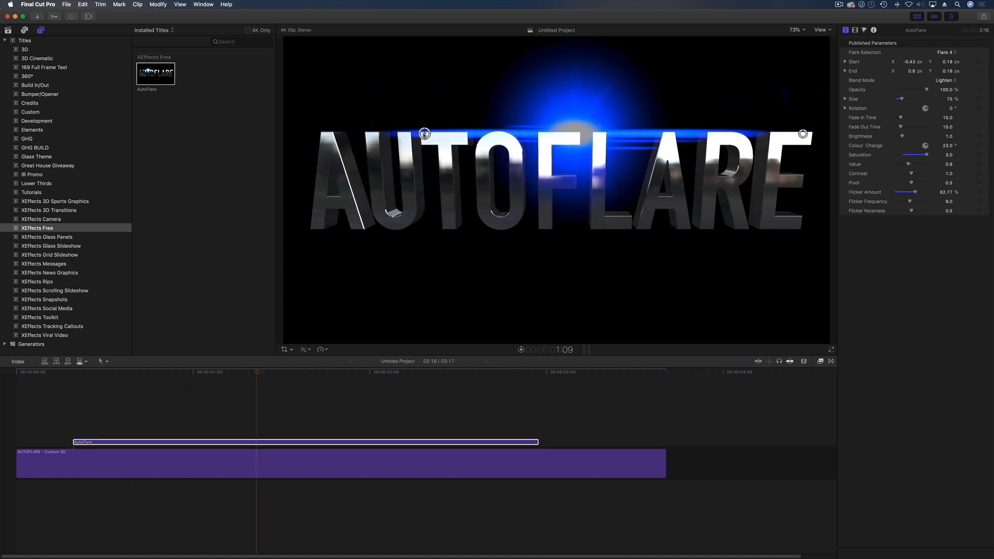
pyautogui.moveTo(802, 134); pyautogui.dragTo(466, 133)
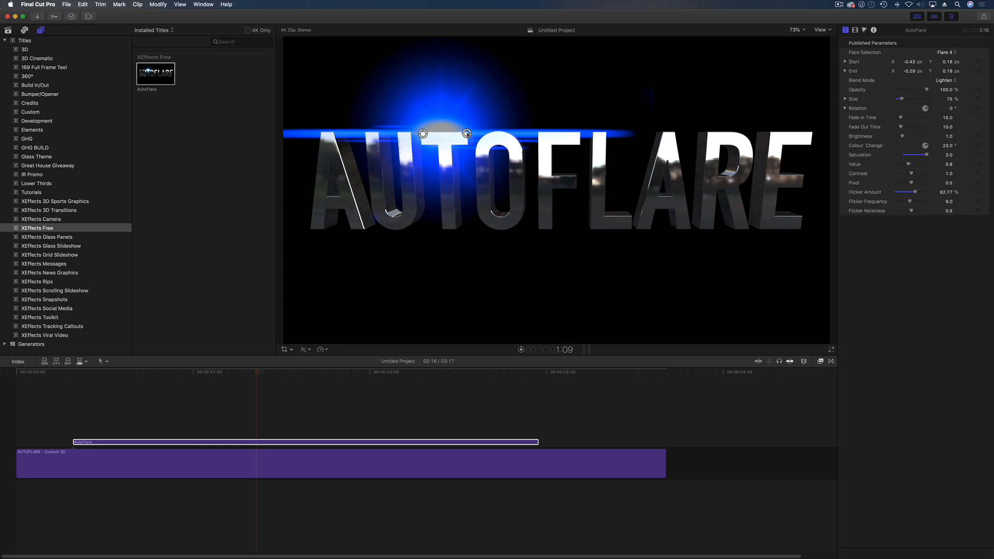
pyautogui.moveTo(467, 134); pyautogui.dragTo(465, 134)
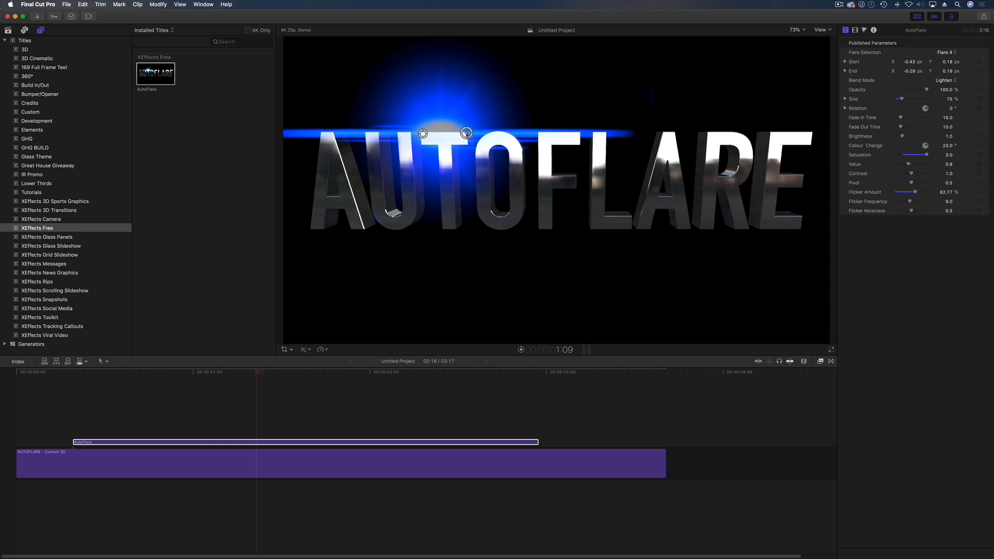
pyautogui.moveTo(63, 372); pyautogui.dragTo(196, 379)
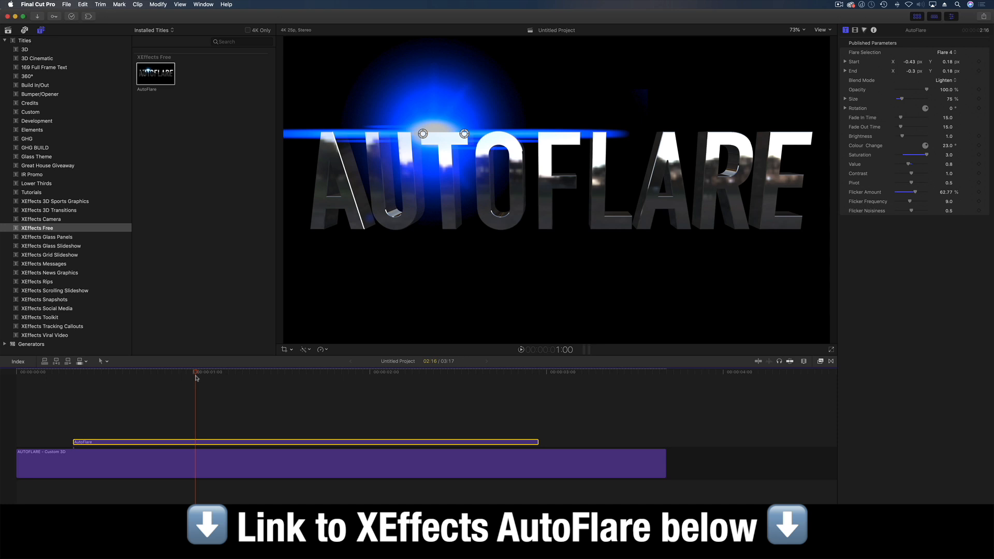